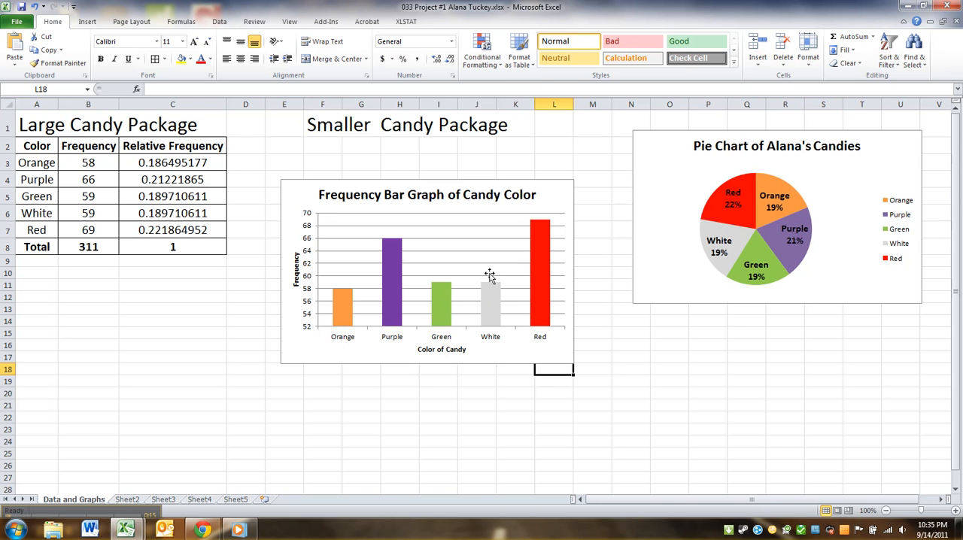
# Move the frequency bar graph beneath the pie chart, and shift the pie chart up so the two do not overlap
pyautogui.moveTo(494, 309)
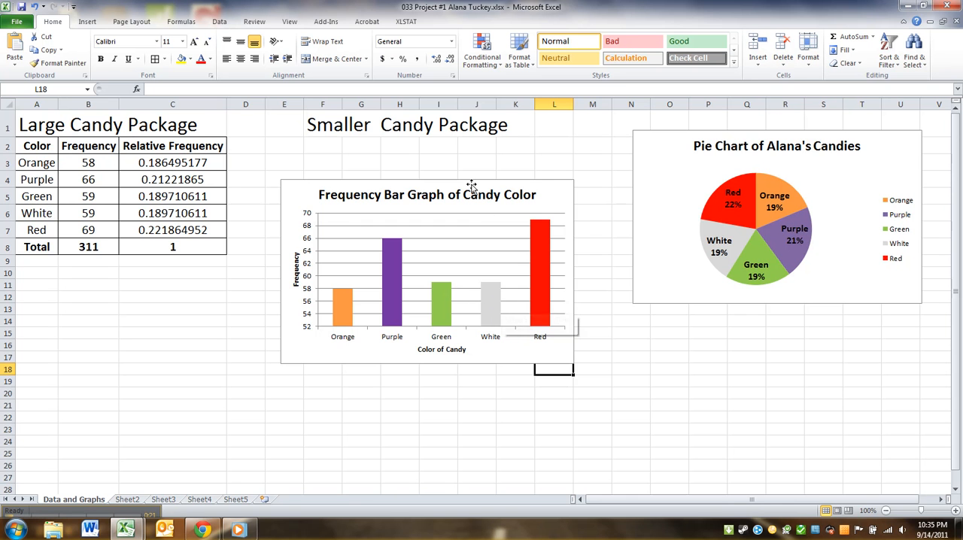
pyautogui.moveTo(285, 189); pyautogui.dragTo(637, 304)
pyautogui.click(570, 309)
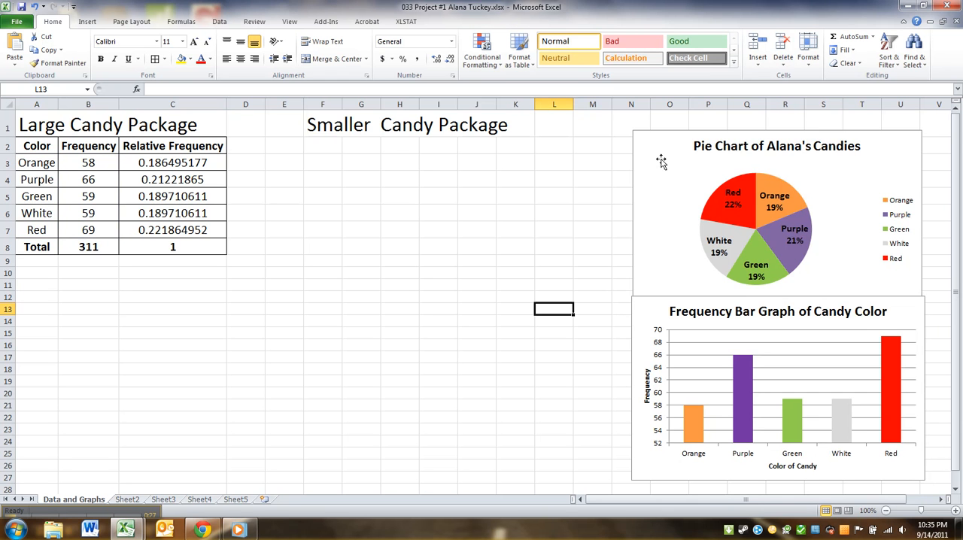
pyautogui.moveTo(645, 138); pyautogui.dragTo(647, 118)
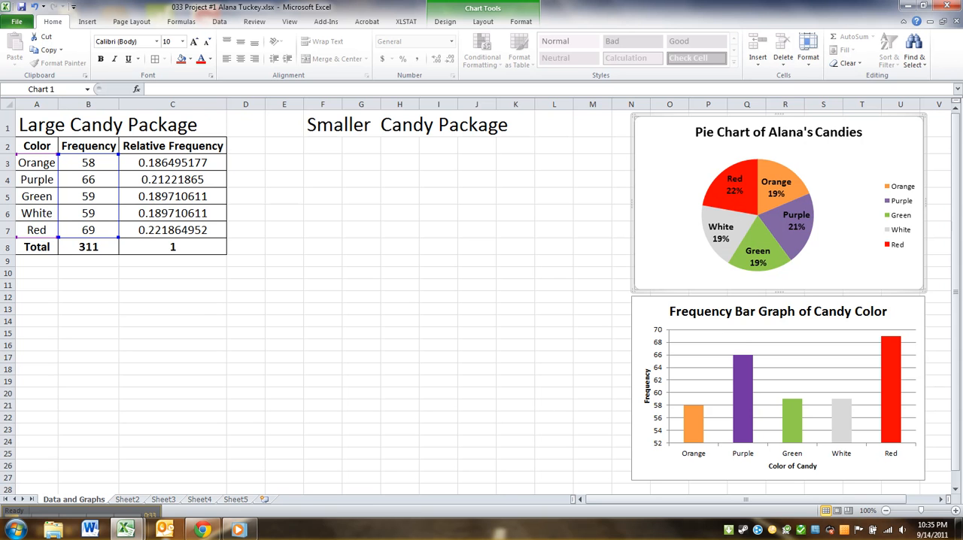
# Switch to the project document in Google Docs, read the Pareto Chart requirement under Step 3, and return to the Excel workbook
pyautogui.click(215, 532)
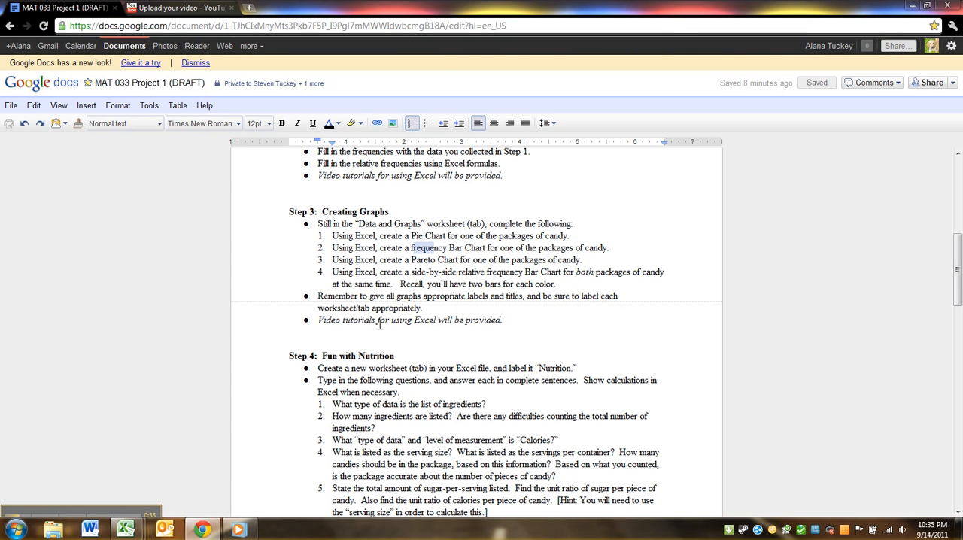
pyautogui.click(413, 260)
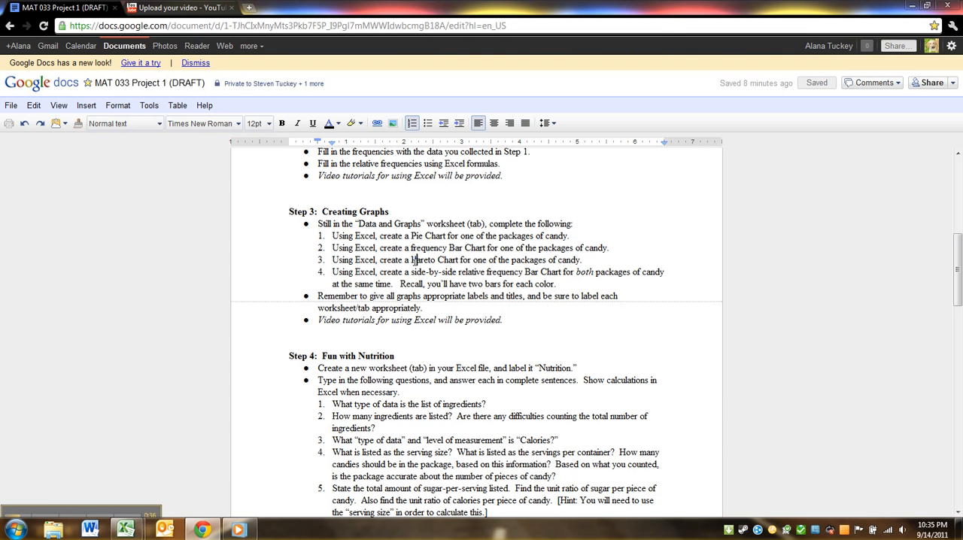
pyautogui.click(912, 6)
pyautogui.click(191, 293)
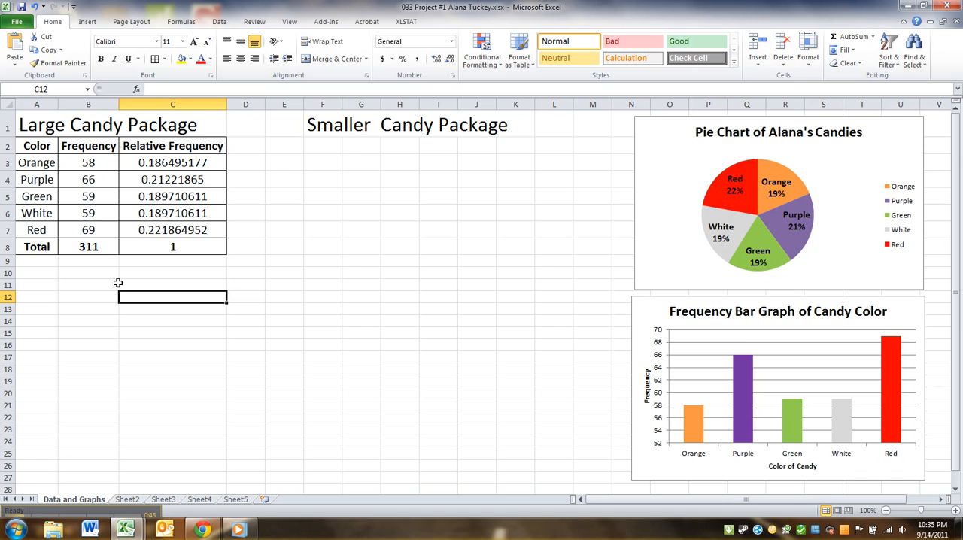
# Examine the color frequencies in the Large Candy Package table to work out their descending order
pyautogui.scroll(-1, 57, 233)
pyautogui.scroll(1, 58, 234)
pyautogui.moveTo(148, 228); pyautogui.dragTo(34, 158)
pyautogui.click(73, 179)
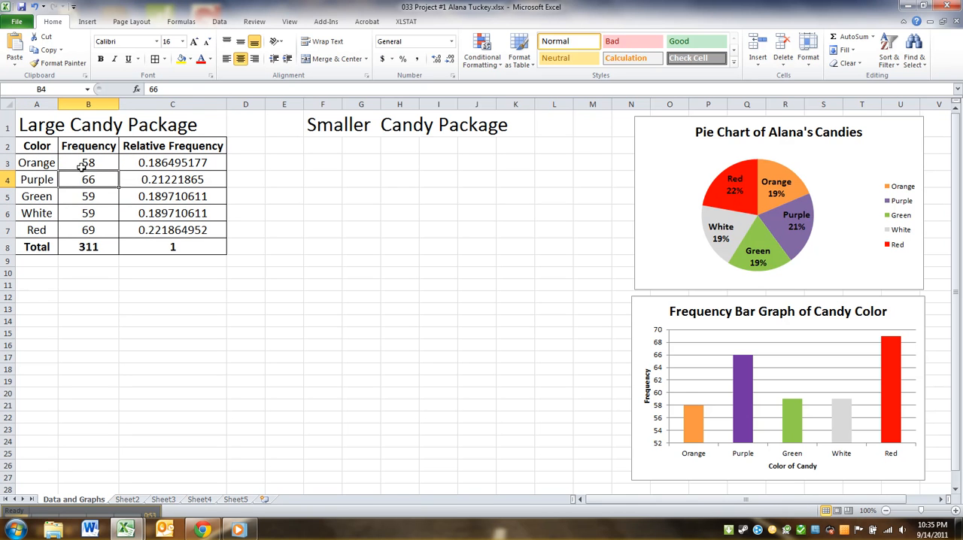
pyautogui.click(87, 230)
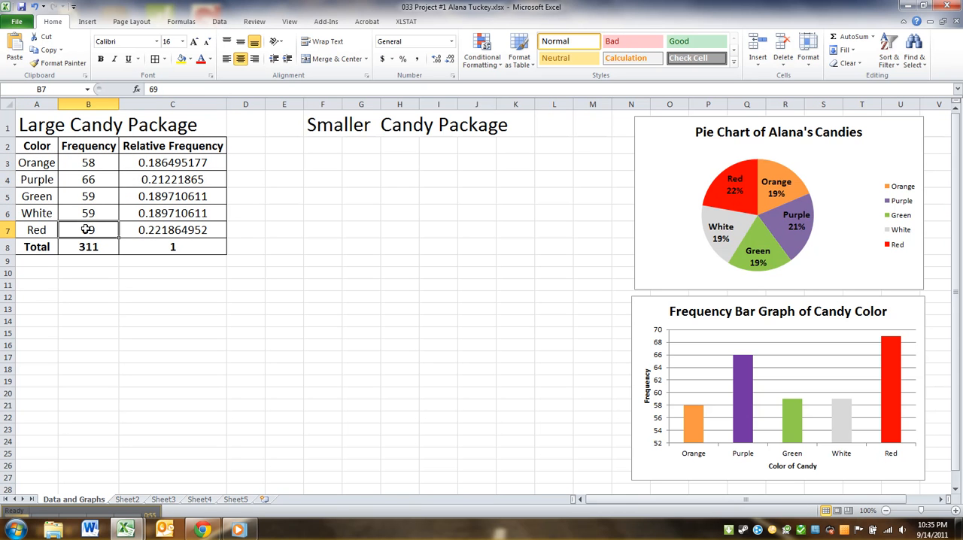
pyautogui.click(82, 194)
pyautogui.click(86, 179)
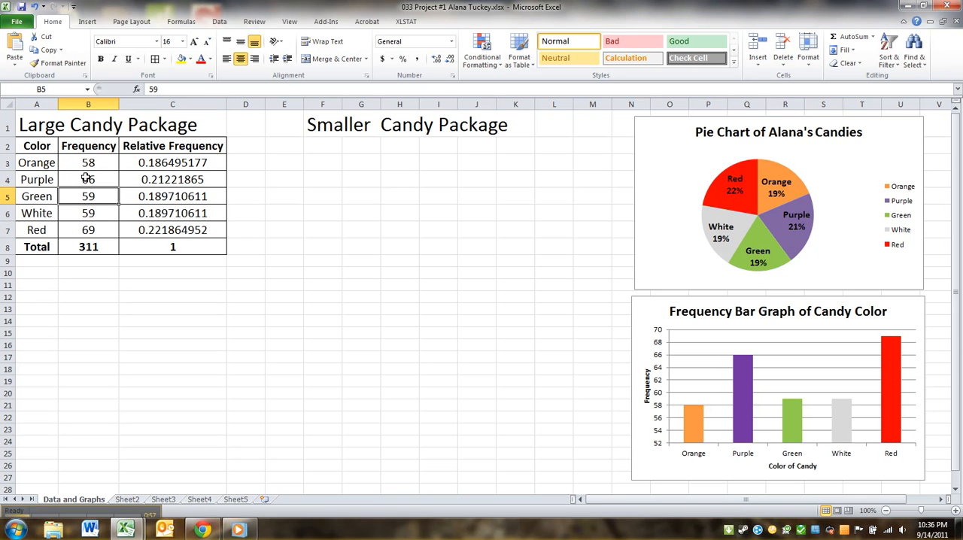
pyautogui.moveTo(88, 196); pyautogui.dragTo(88, 215)
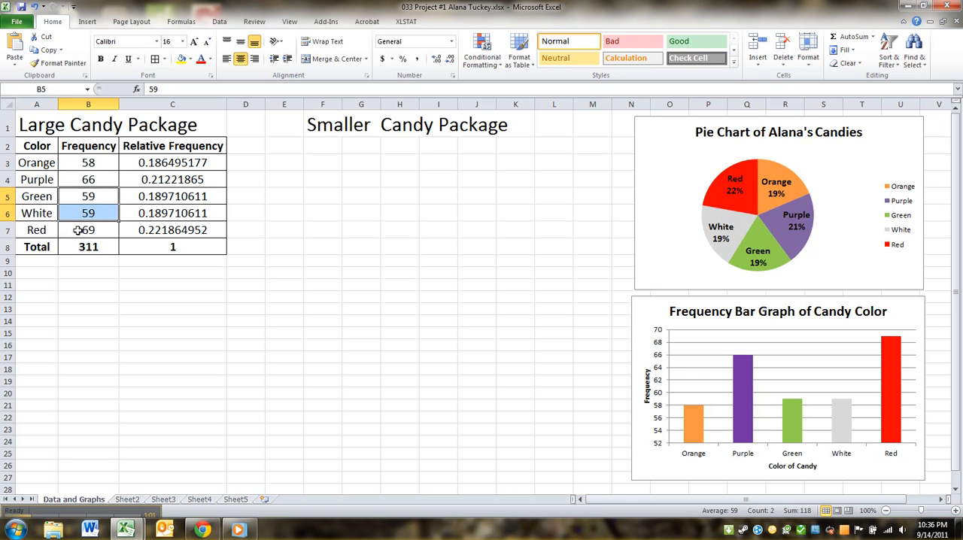
# Enter the column headers Color in A12 and Frequency in B12 below the large package table
pyautogui.click(44, 297)
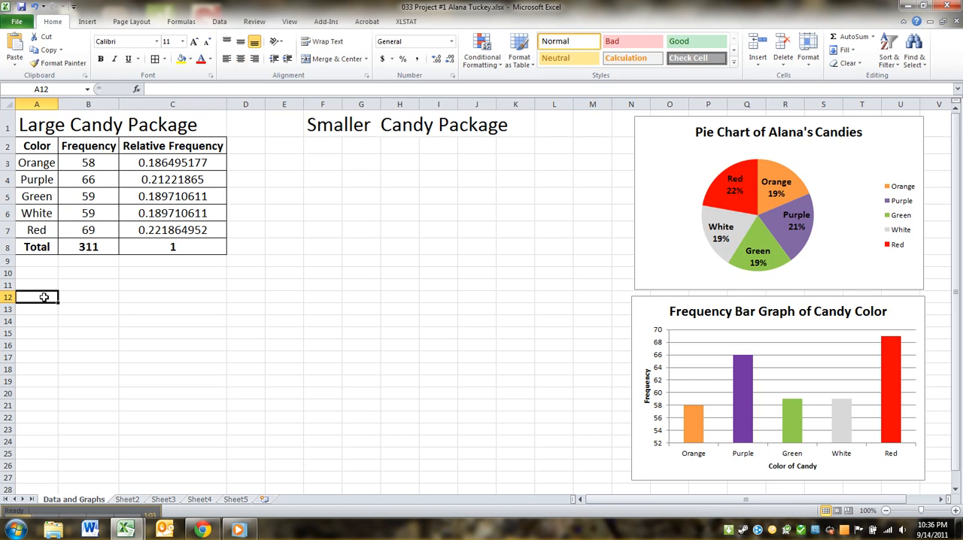
pyautogui.write('Color')
pyautogui.press('Tab')
pyautogui.write('Frequency')
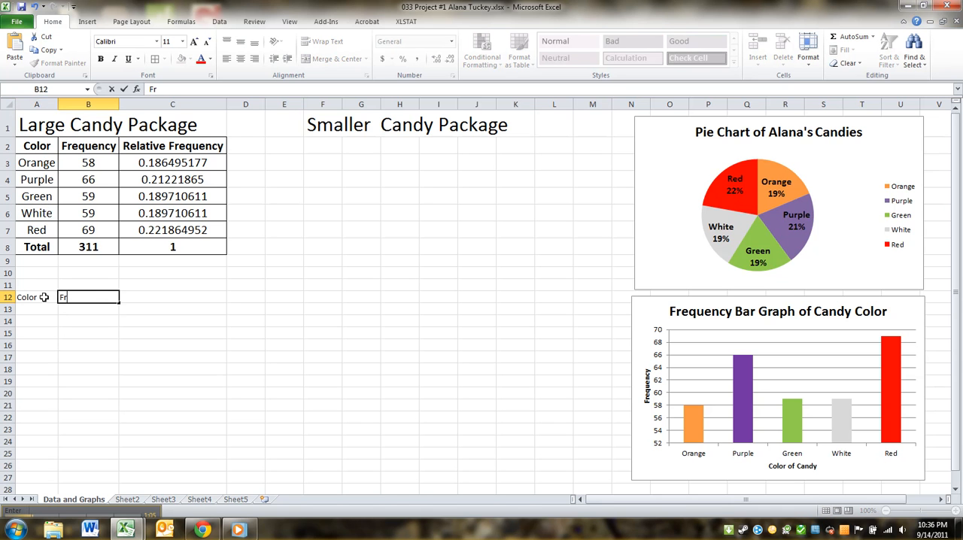
pyautogui.press('Return')
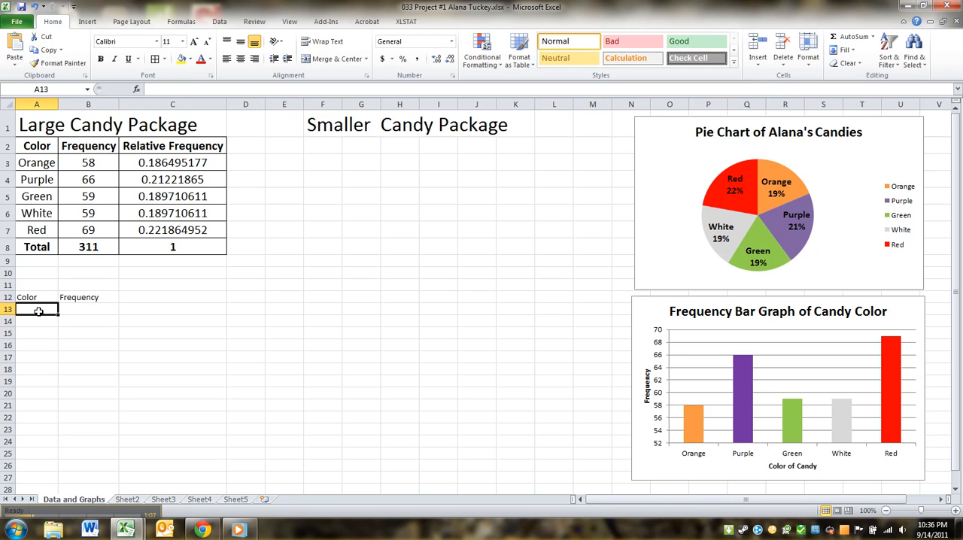
# List the colors Red, Purple and Green under the Color header in A13:A15
pyautogui.write('Red')
pyautogui.press('Return')
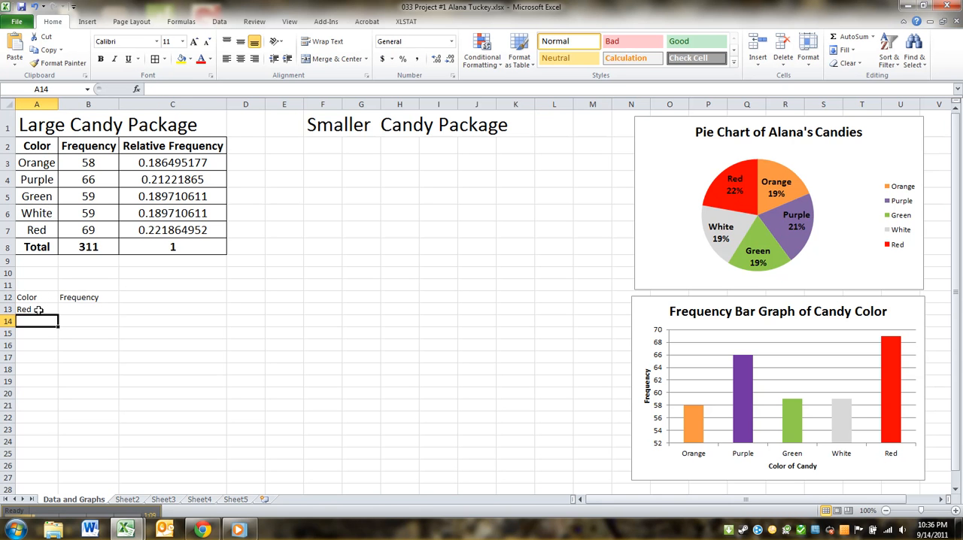
pyautogui.write('Purple')
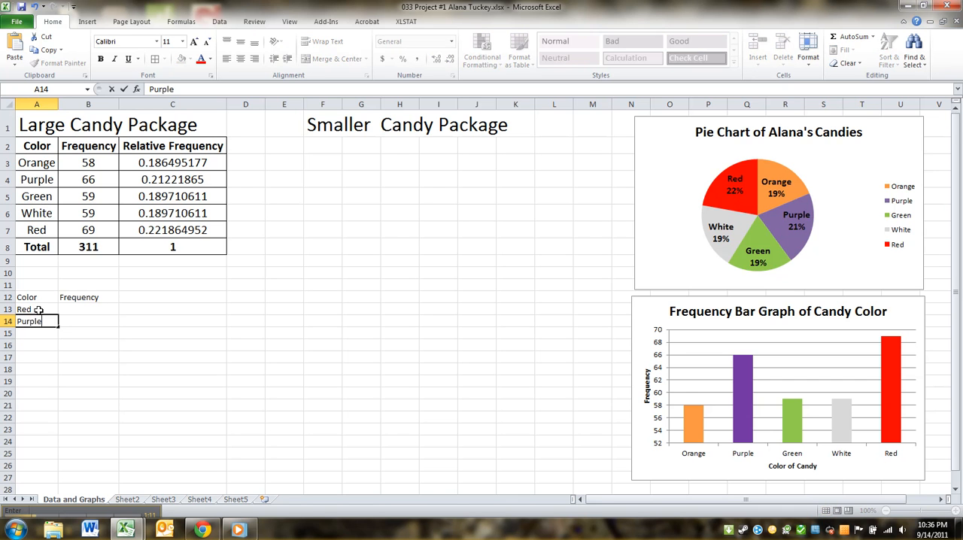
pyautogui.press('Return')
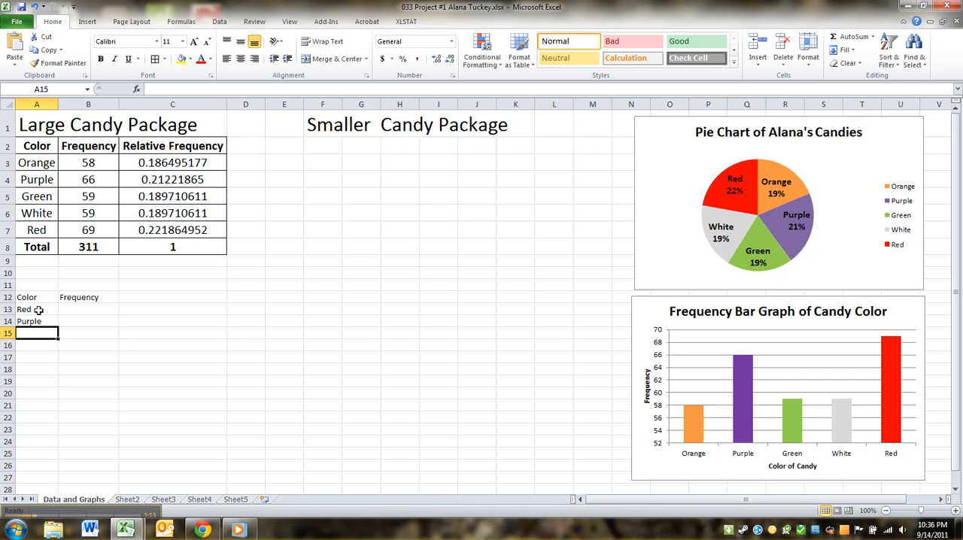
pyautogui.write('Green')
pyautogui.press('Return')
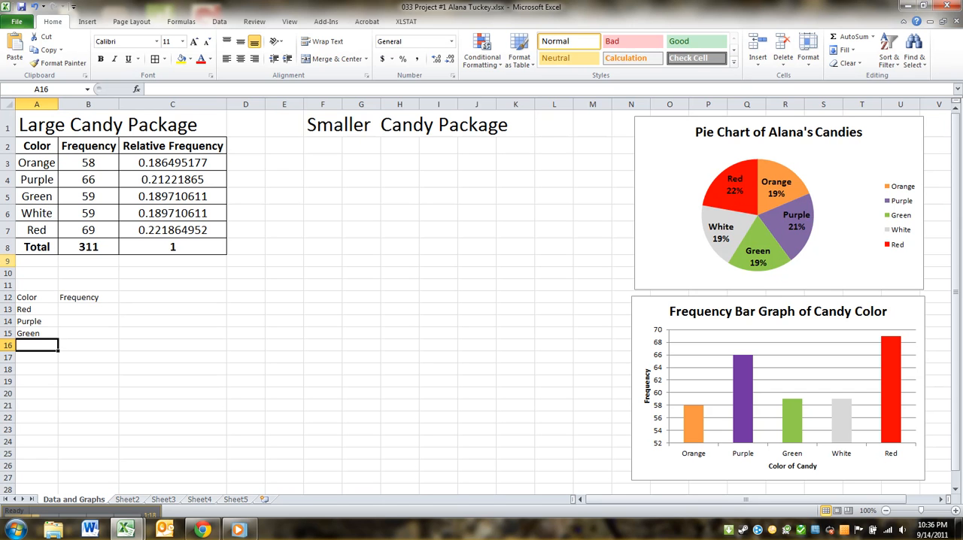
# Copy the colors and frequencies in A3:B7 and paste them under the new headers, starting at A13
pyautogui.click(48, 164)
pyautogui.moveTo(48, 163); pyautogui.dragTo(87, 230)
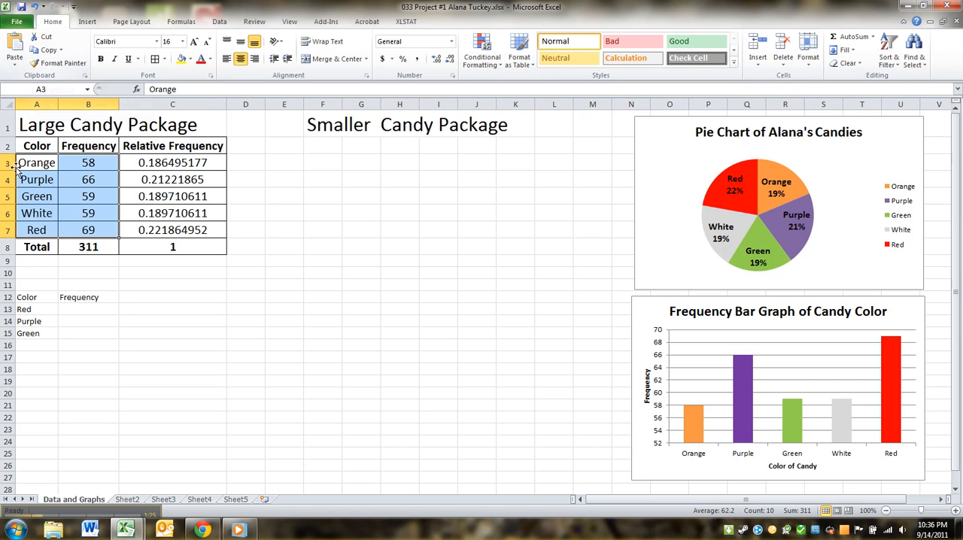
pyautogui.click(46, 51)
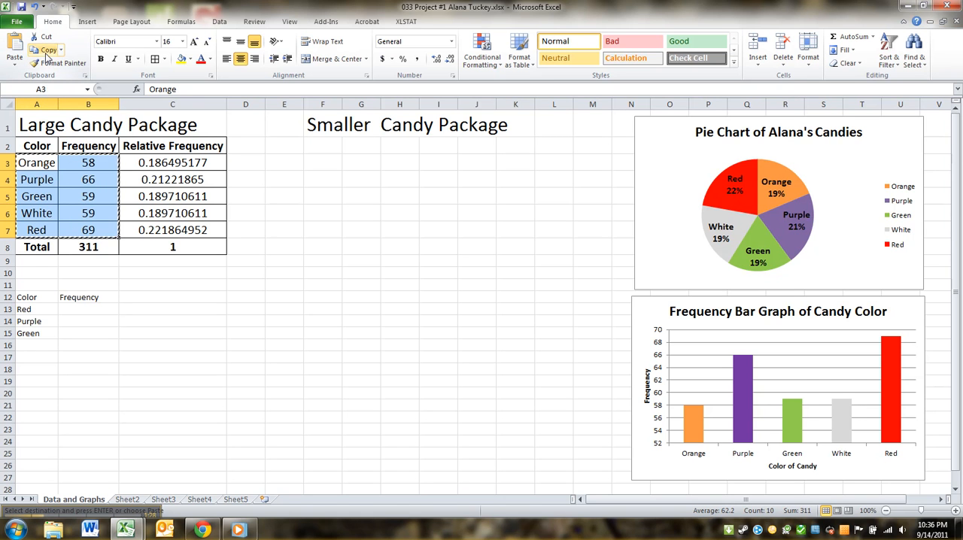
pyautogui.click(30, 309)
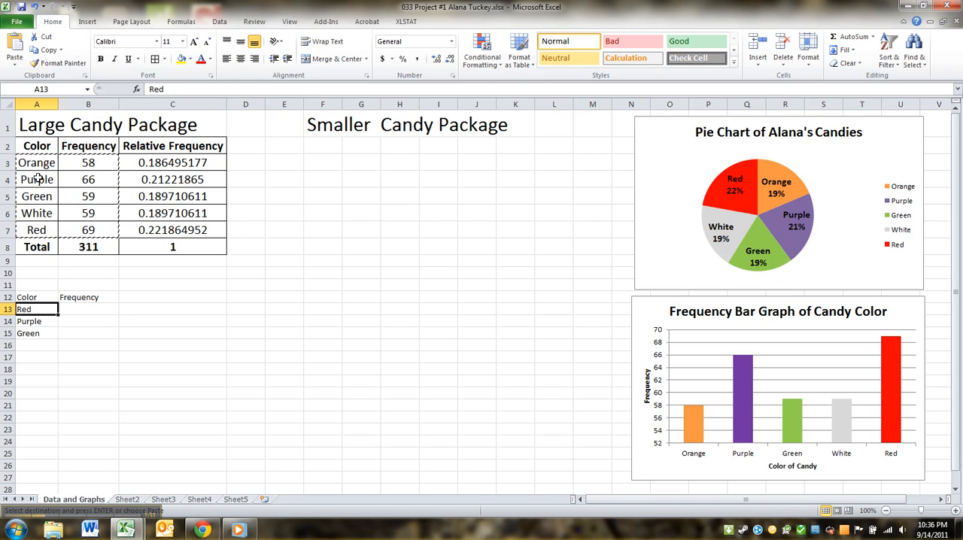
pyautogui.click(16, 54)
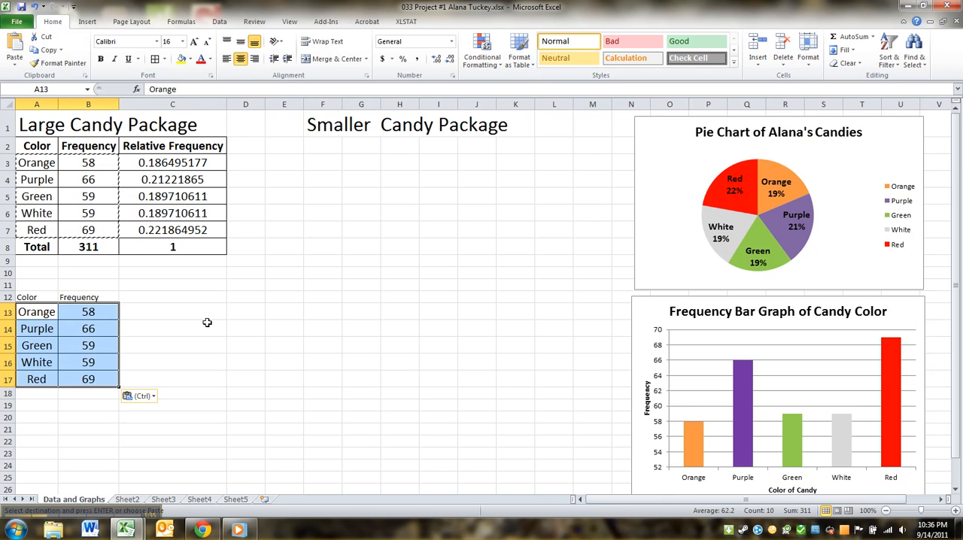
pyautogui.click(207, 322)
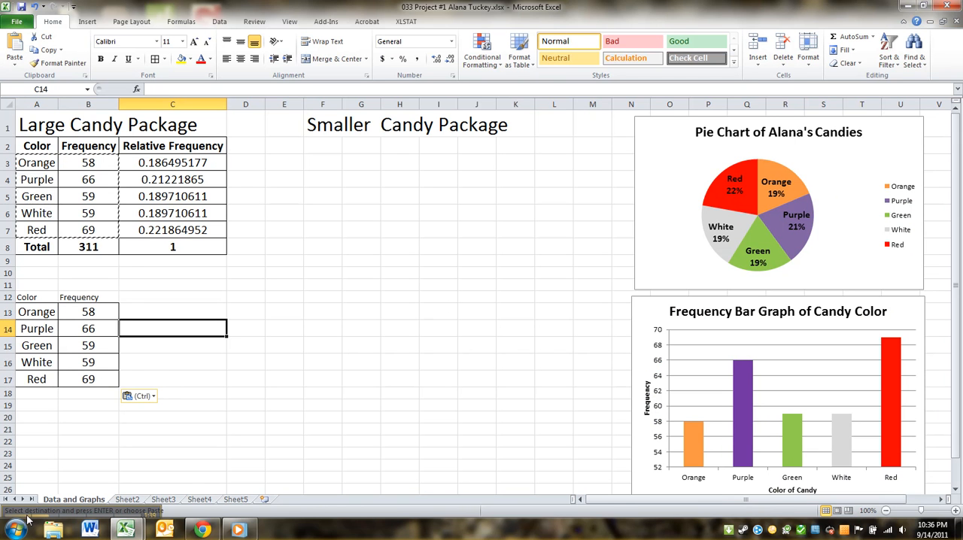
# Sort the copied frequencies in B13:B17 from largest to smallest, expanding the selection to keep each color with its value
pyautogui.moveTo(57, 497)
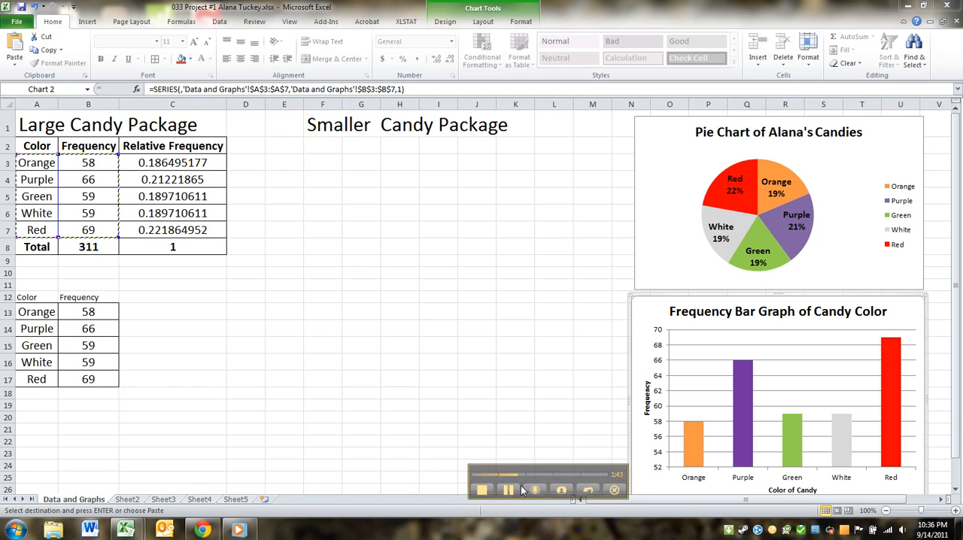
pyautogui.click(30, 338)
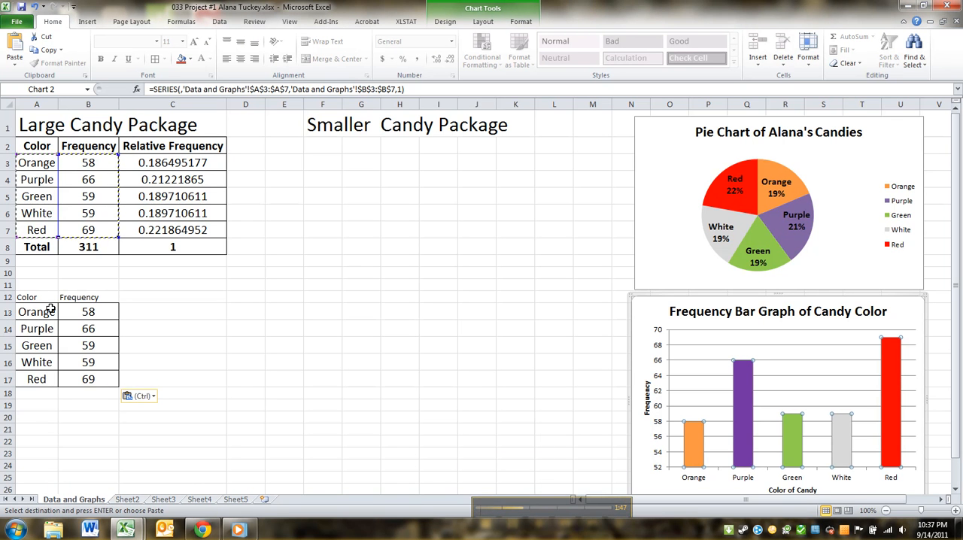
pyautogui.moveTo(48, 310); pyautogui.dragTo(91, 381)
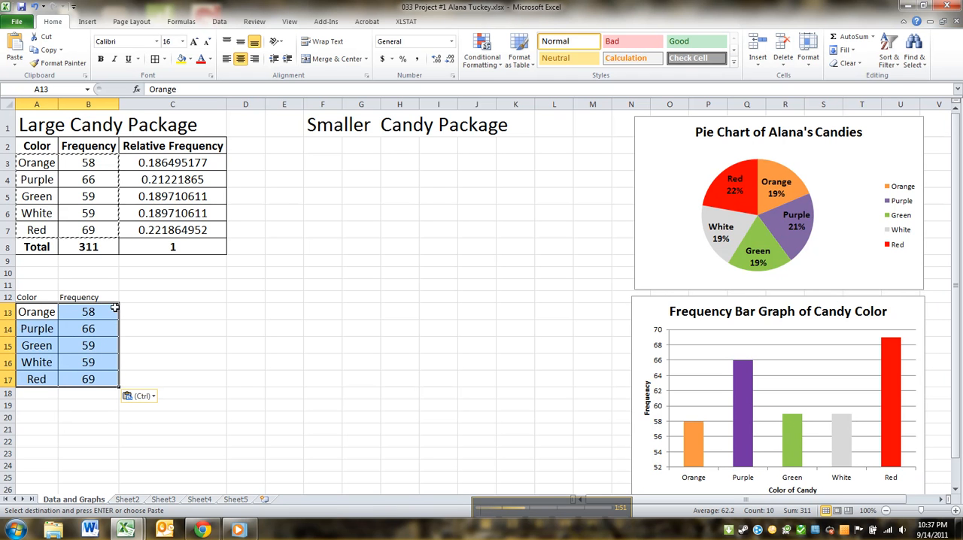
pyautogui.moveTo(50, 311); pyautogui.dragTo(80, 386)
pyautogui.moveTo(30, 308); pyautogui.dragTo(68, 374)
pyautogui.click(79, 329)
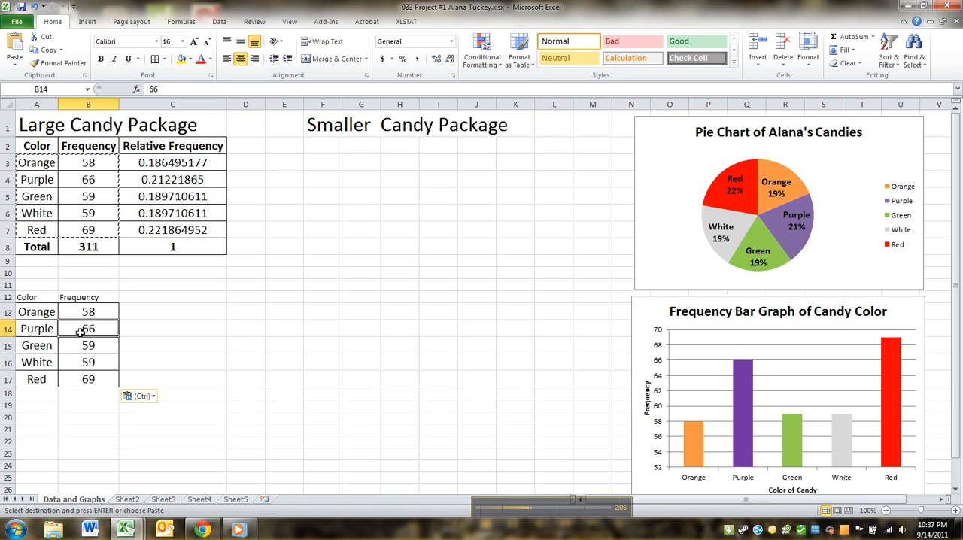
pyautogui.moveTo(80, 309); pyautogui.dragTo(84, 374)
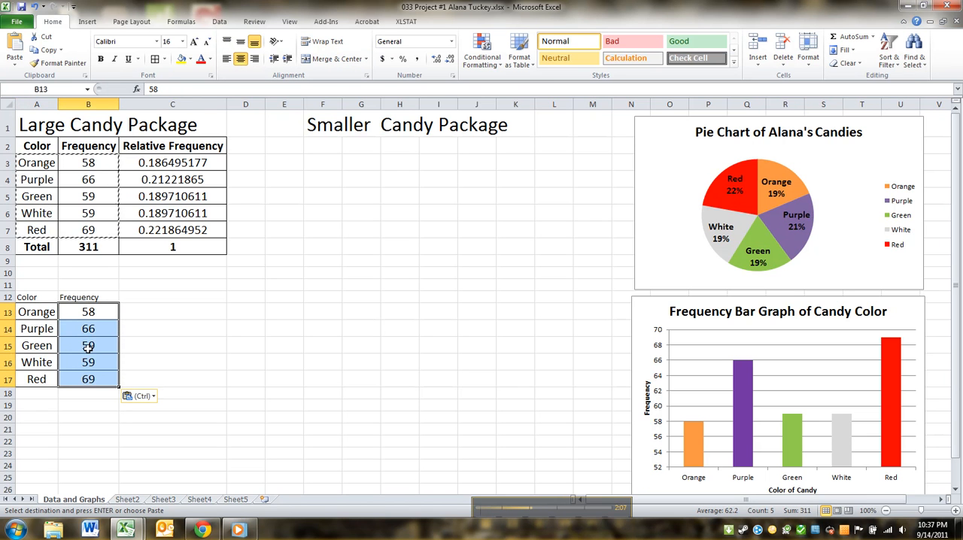
pyautogui.click(230, 24)
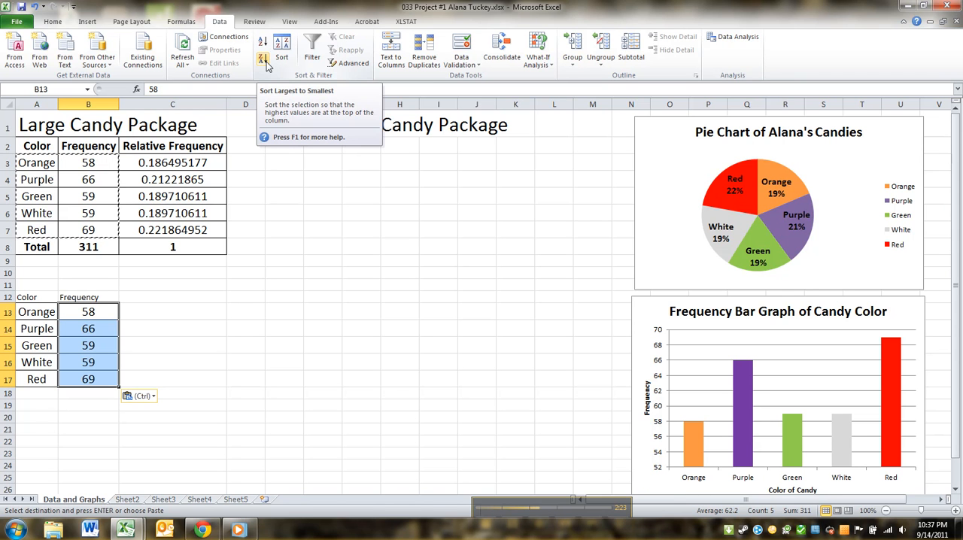
pyautogui.click(263, 59)
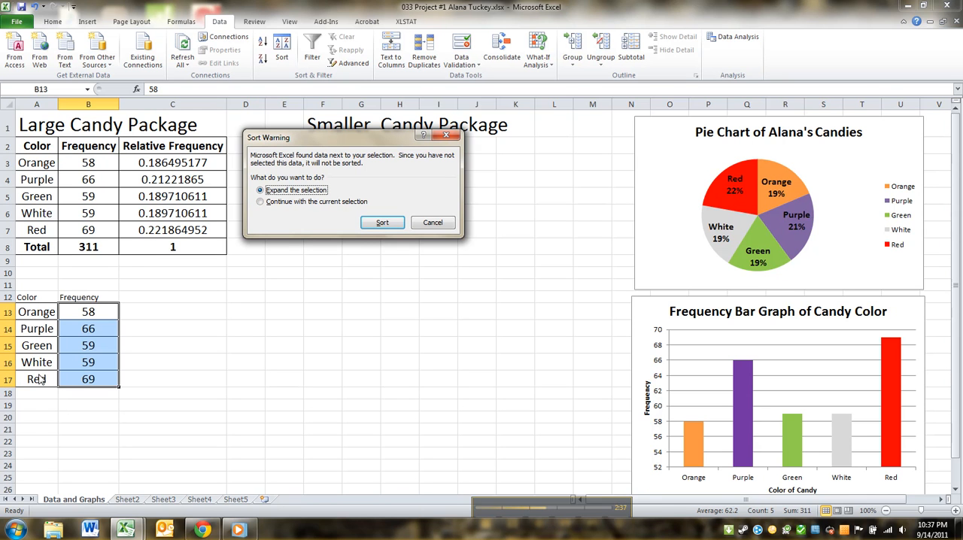
pyautogui.click(382, 224)
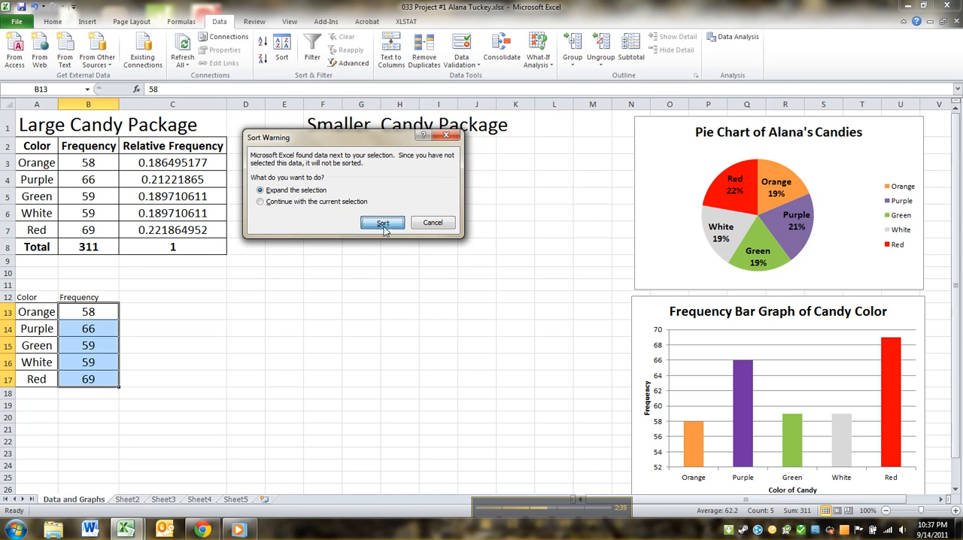
# Check the sorted table's colors and frequencies against the original table and review their descending order
pyautogui.click(78, 323)
pyautogui.click(84, 309)
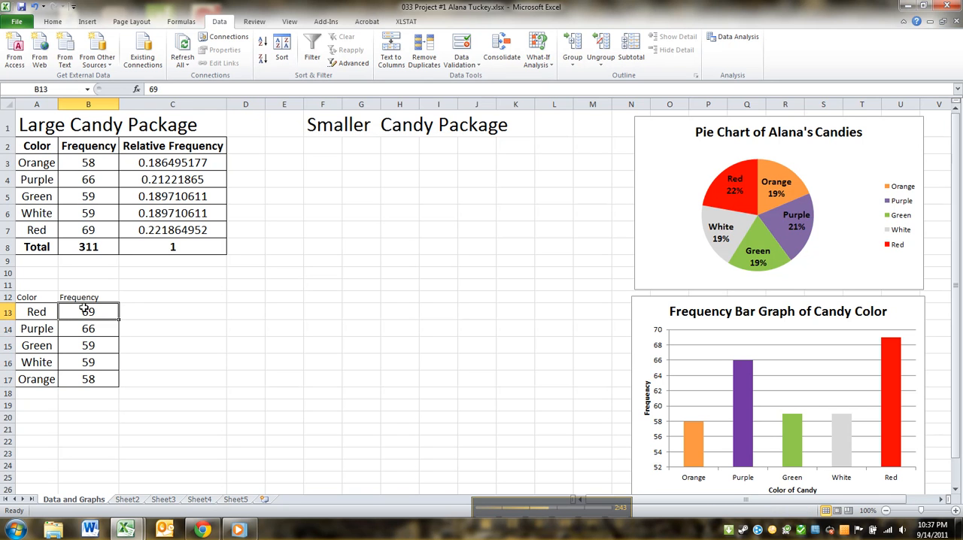
pyautogui.click(40, 309)
pyautogui.click(75, 326)
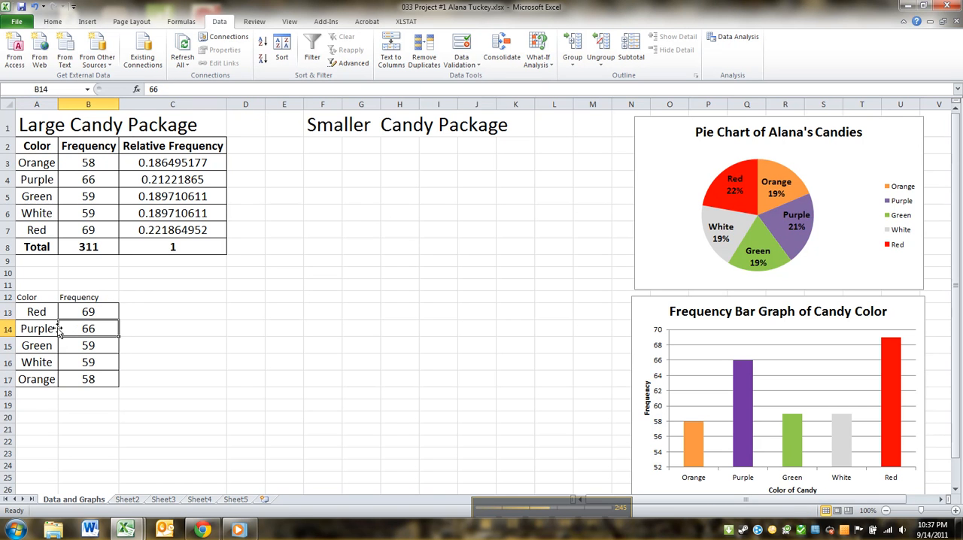
pyautogui.click(49, 329)
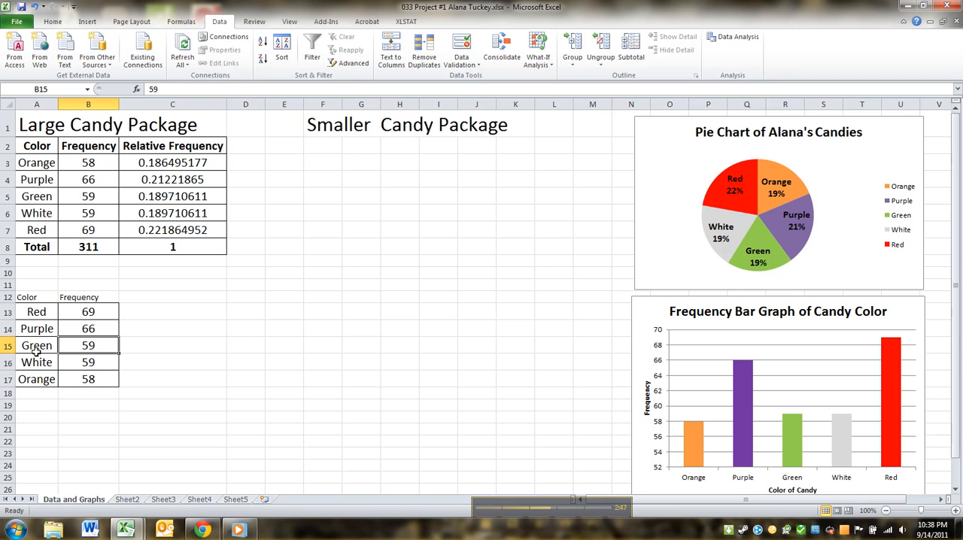
pyautogui.moveTo(98, 238); pyautogui.dragTo(48, 162)
pyautogui.click(88, 311)
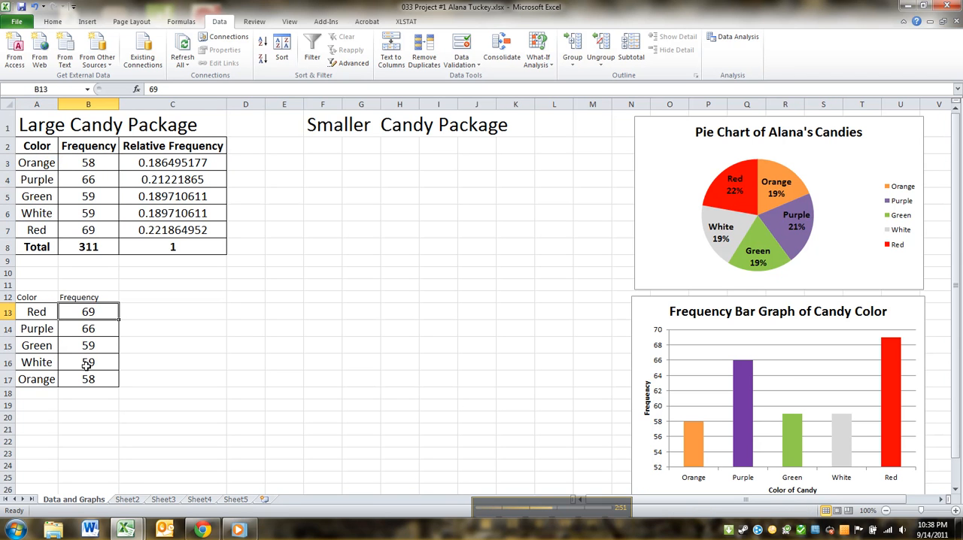
pyautogui.click(87, 383)
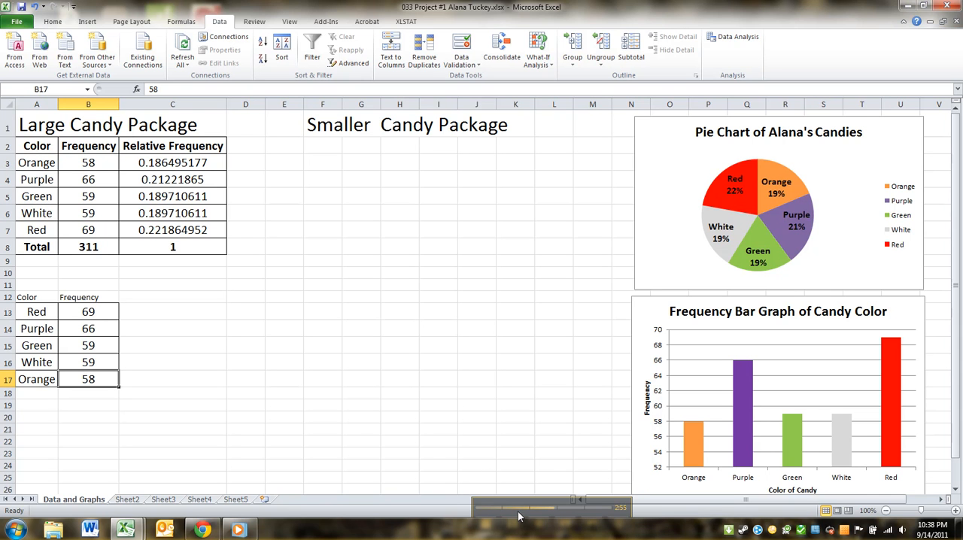
pyautogui.moveTo(520, 508); pyautogui.dragTo(470, 458)
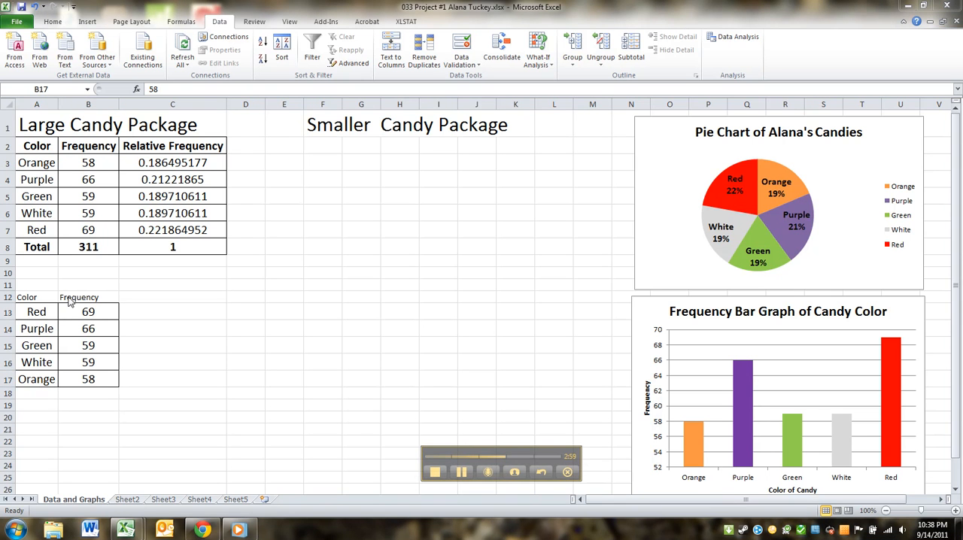
# Format the Color and Frequency headers in A12:B12 as 16-point, bold and centered
pyautogui.moveTo(47, 297); pyautogui.dragTo(78, 295)
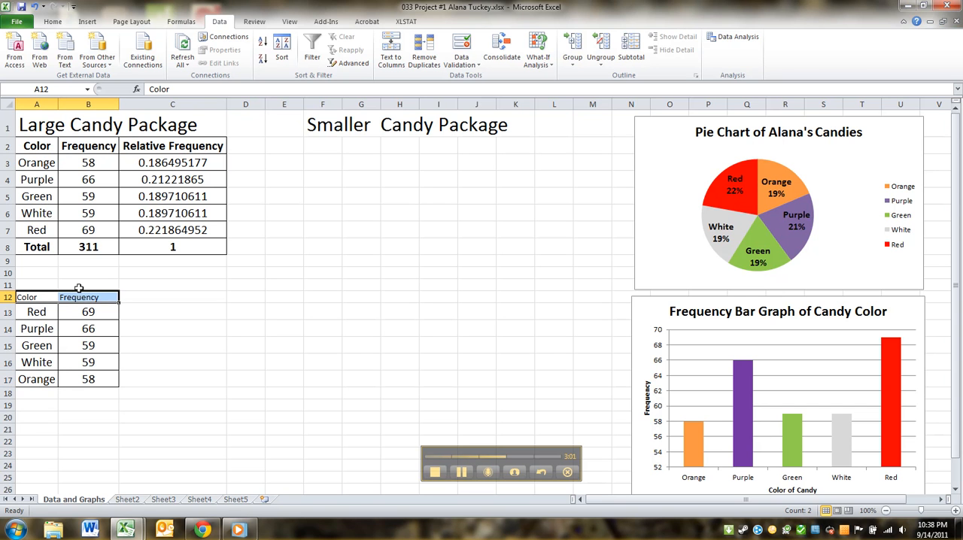
pyautogui.click(54, 23)
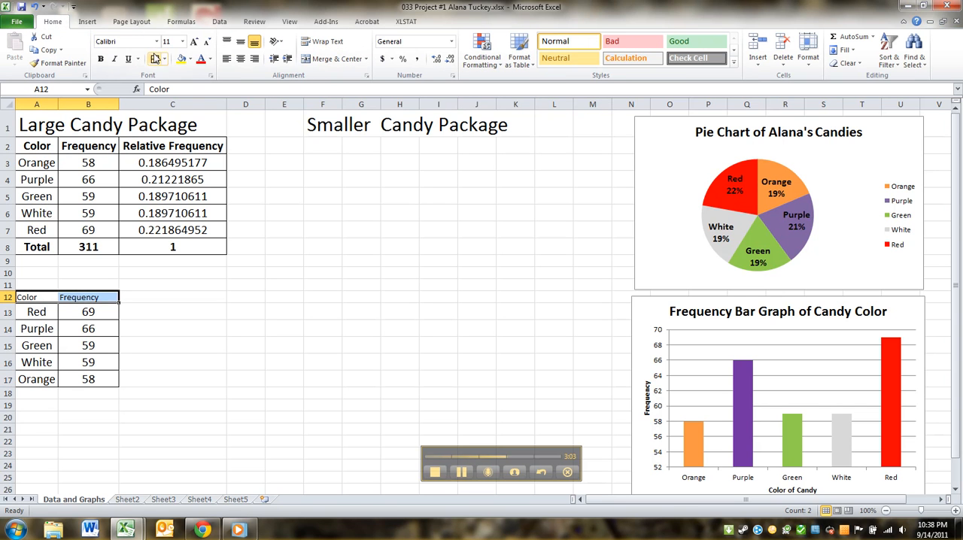
pyautogui.click(182, 42)
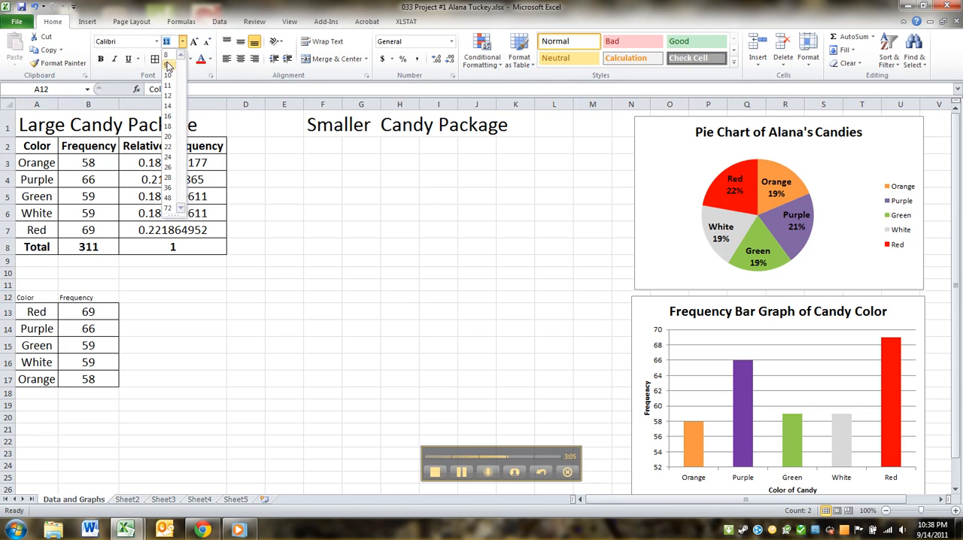
pyautogui.click(167, 114)
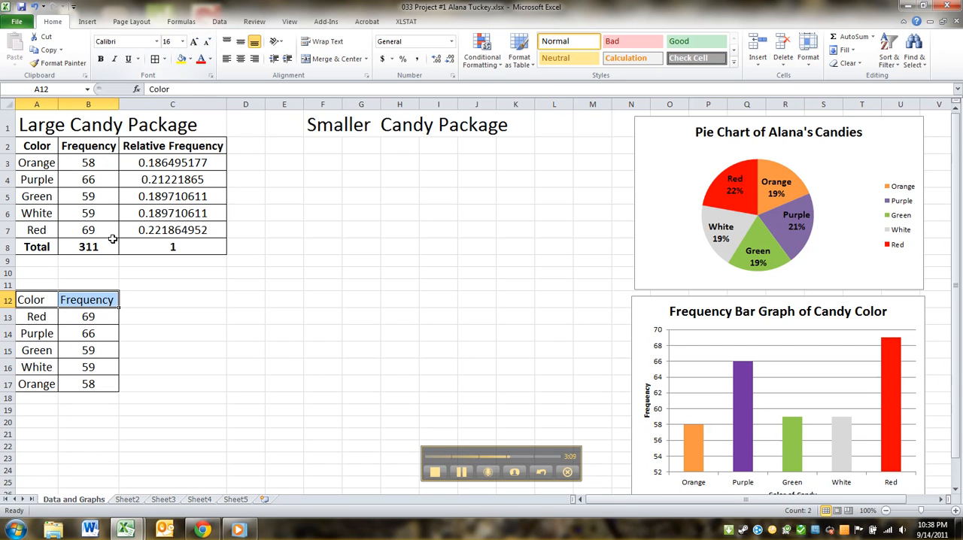
pyautogui.hotkey('ctrl', 'b')
pyautogui.click(240, 59)
pyautogui.click(152, 350)
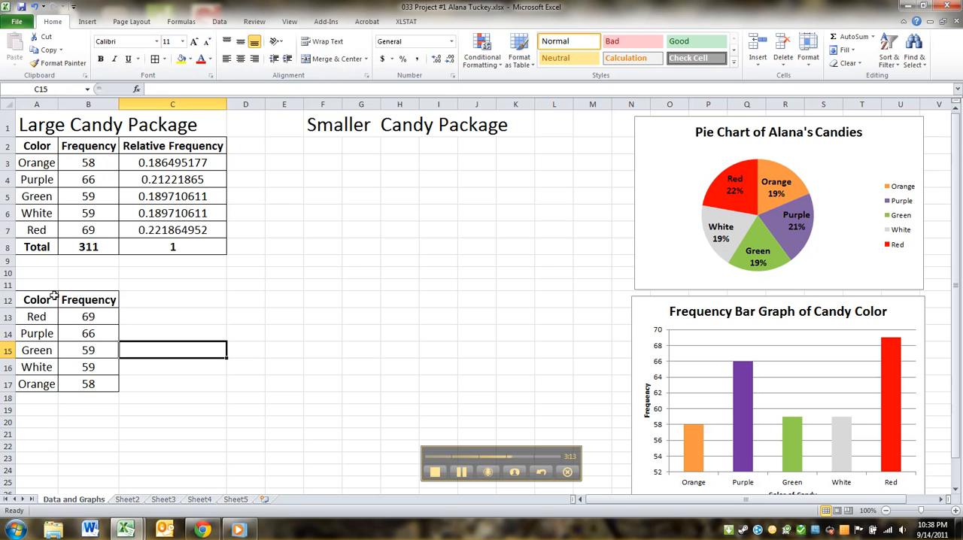
# Insert a 2-D clustered column chart from the sorted table in A12:B17
pyautogui.moveTo(40, 299); pyautogui.dragTo(83, 385)
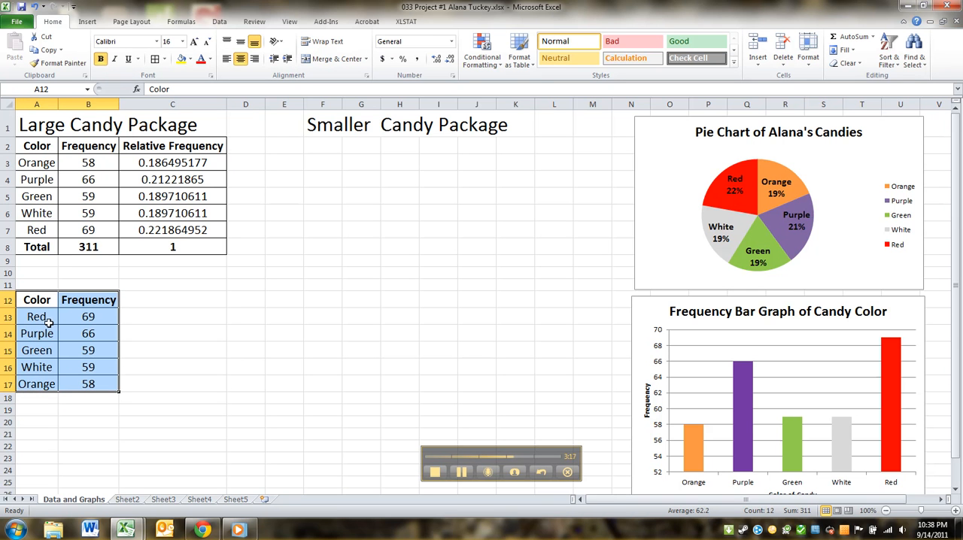
pyautogui.click(40, 303)
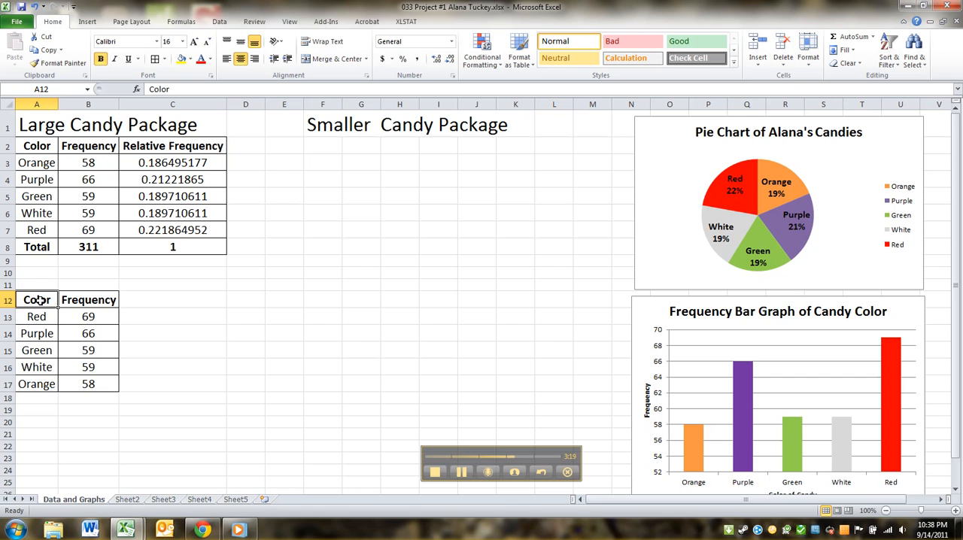
pyautogui.moveTo(40, 299); pyautogui.dragTo(92, 388)
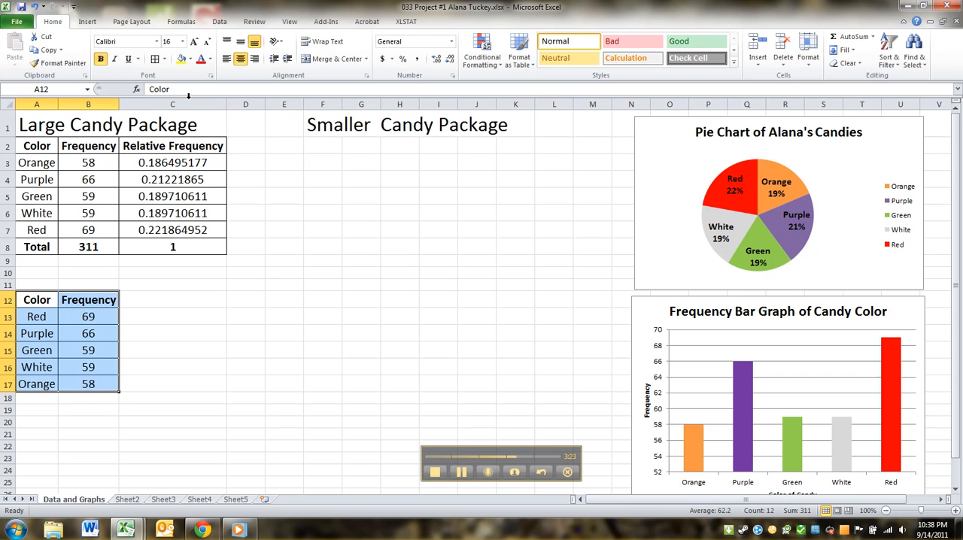
pyautogui.click(87, 22)
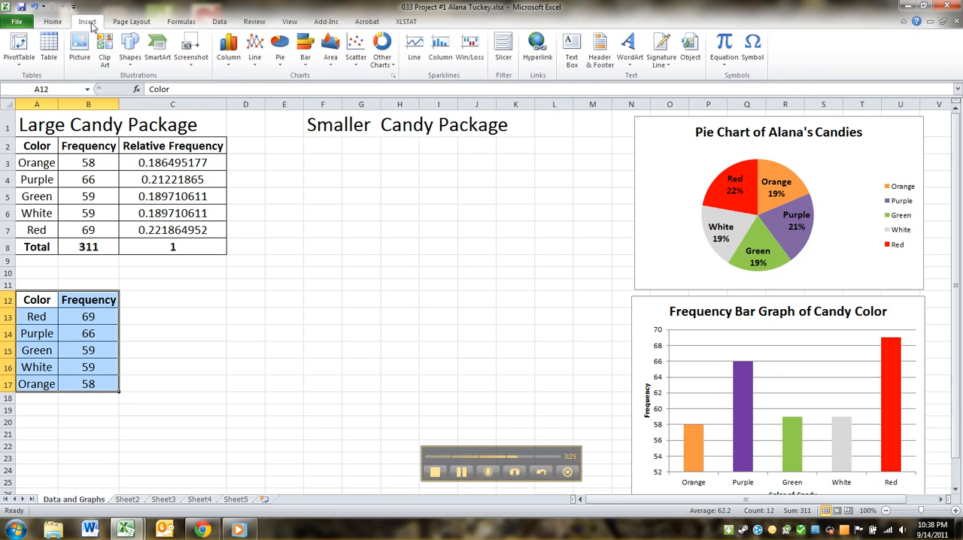
pyautogui.click(237, 54)
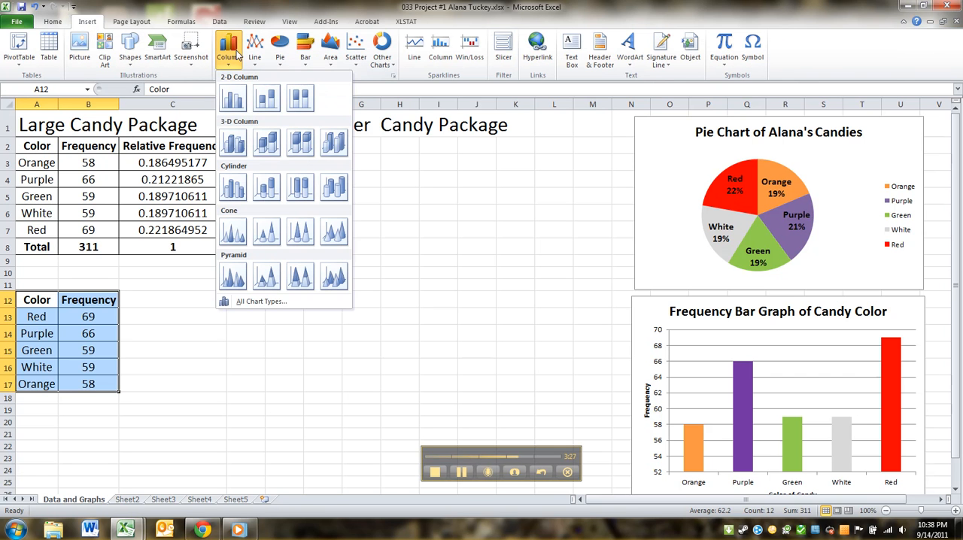
pyautogui.click(234, 100)
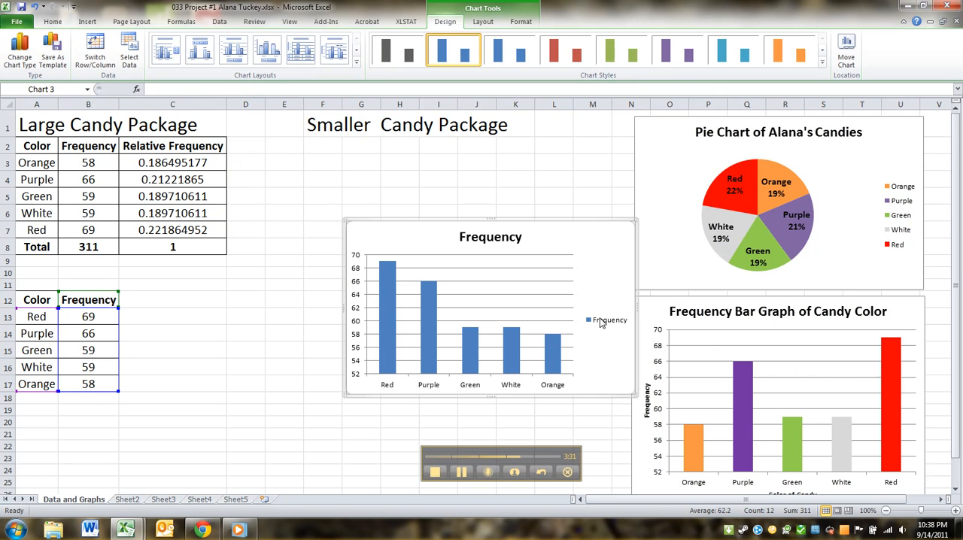
# Delete the new chart's legend and title it "Frequency Pareto Chart for" followed by the owner's first name in possessive form and "Candy Colors"
pyautogui.click(601, 322)
pyautogui.press('Delete')
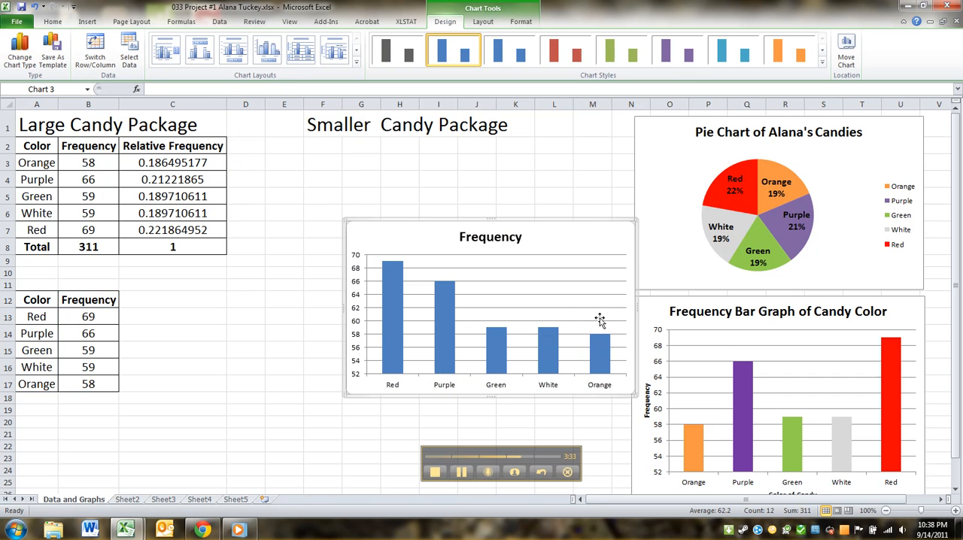
pyautogui.click(491, 238)
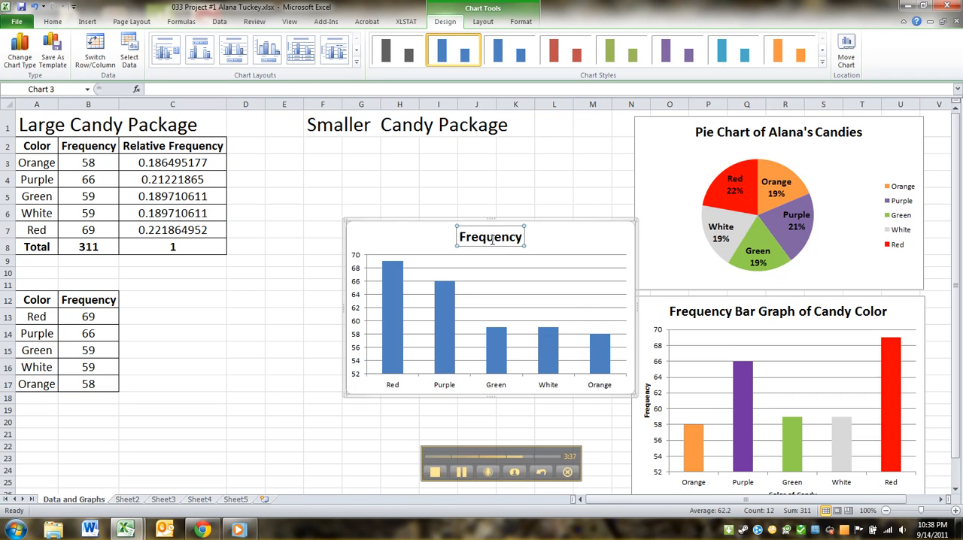
pyautogui.write('Frequne')
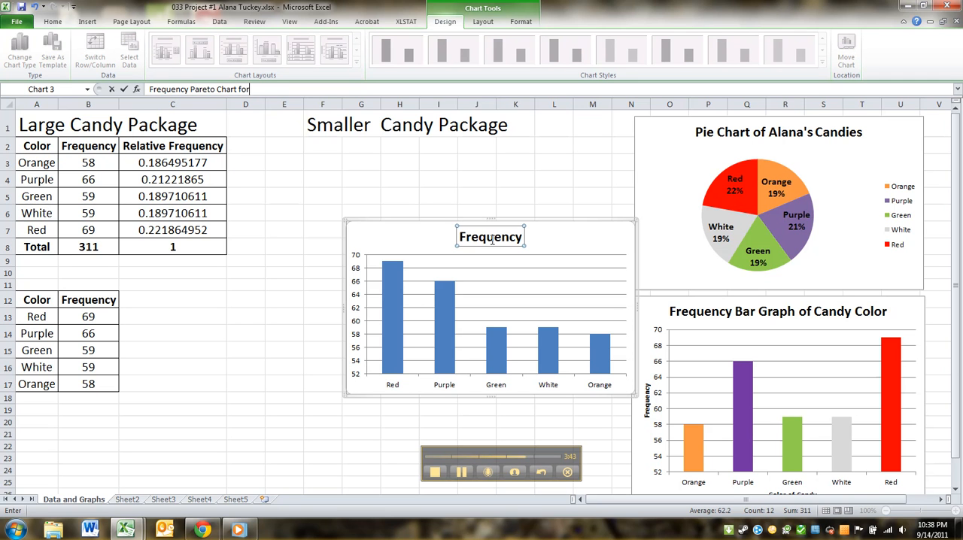
pyautogui.press('BackSpace')
pyautogui.write('Alan')
pyautogui.write("a's Canyd Colors")
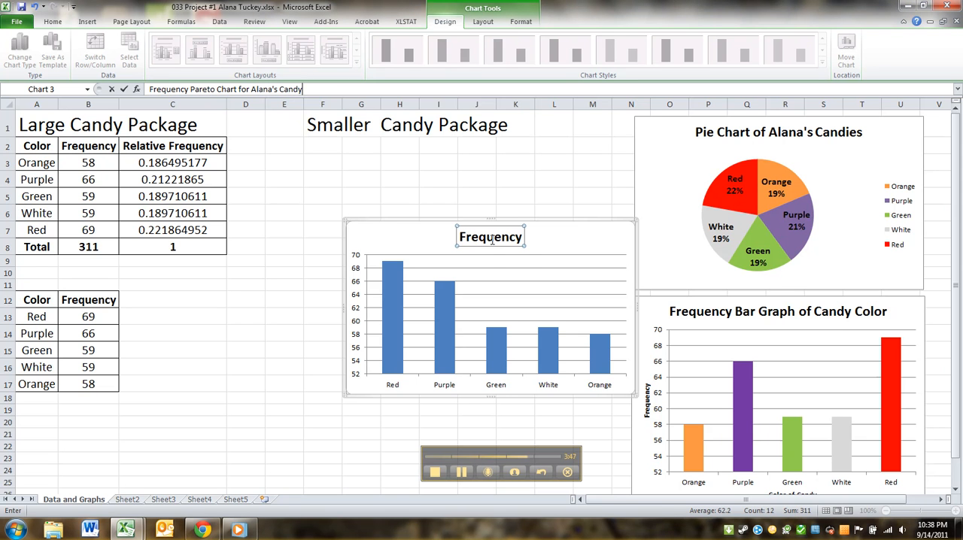
pyautogui.press('Return')
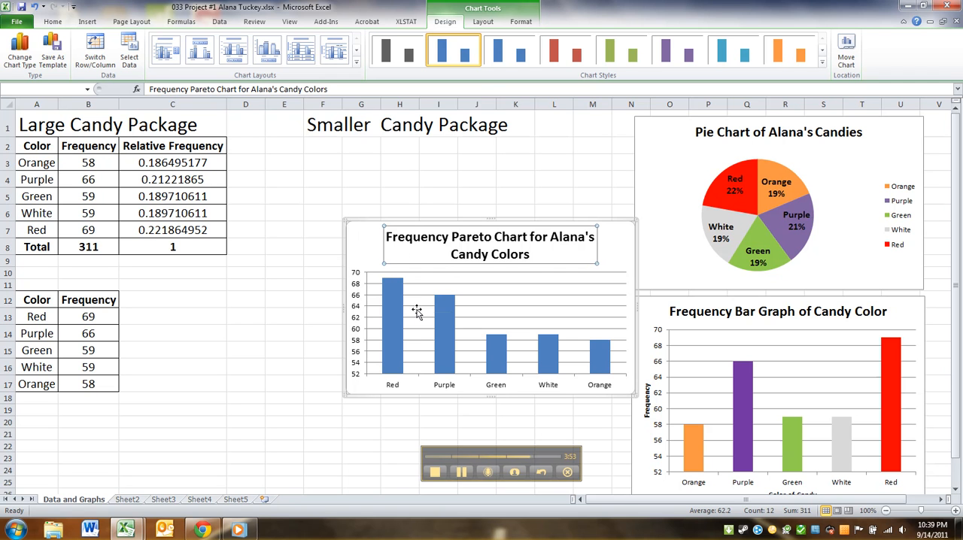
# Add a title below the Pareto chart's horizontal axis reading "Color"
pyautogui.moveTo(959, 375); pyautogui.dragTo(958, 390)
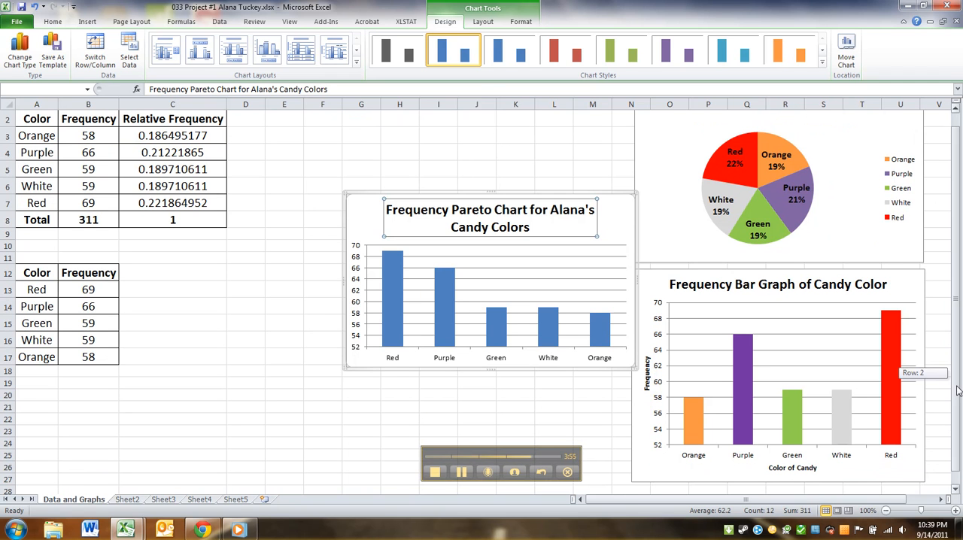
pyautogui.click(342, 214)
pyautogui.click(373, 214)
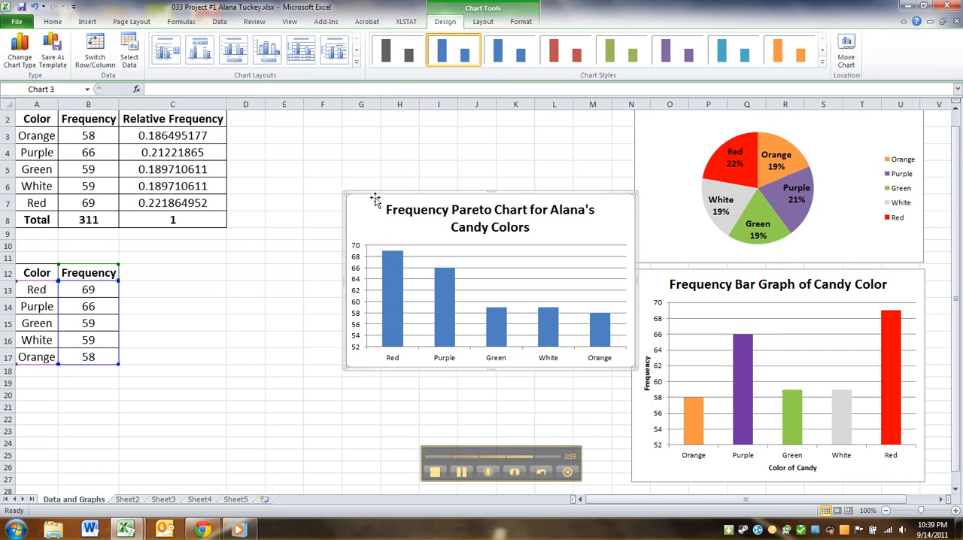
pyautogui.click(474, 22)
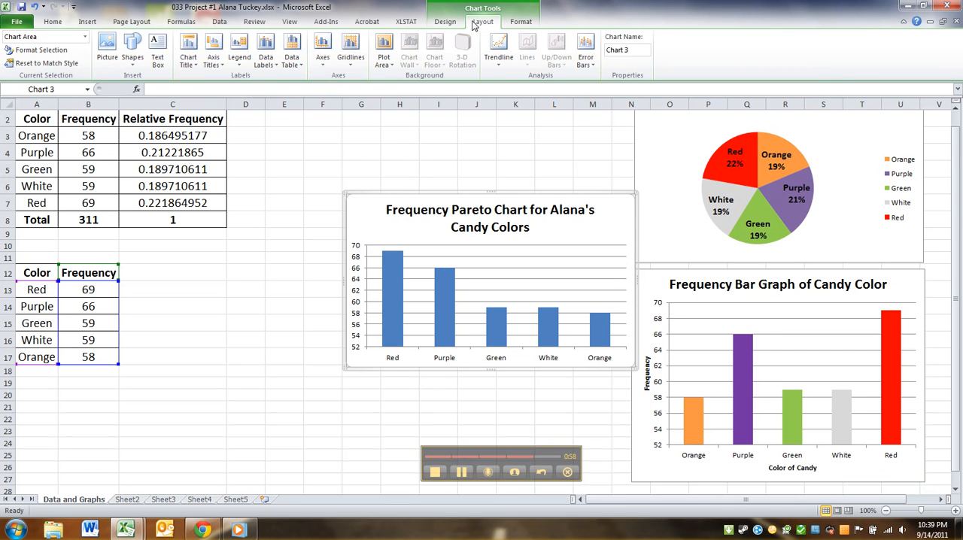
pyautogui.click(213, 58)
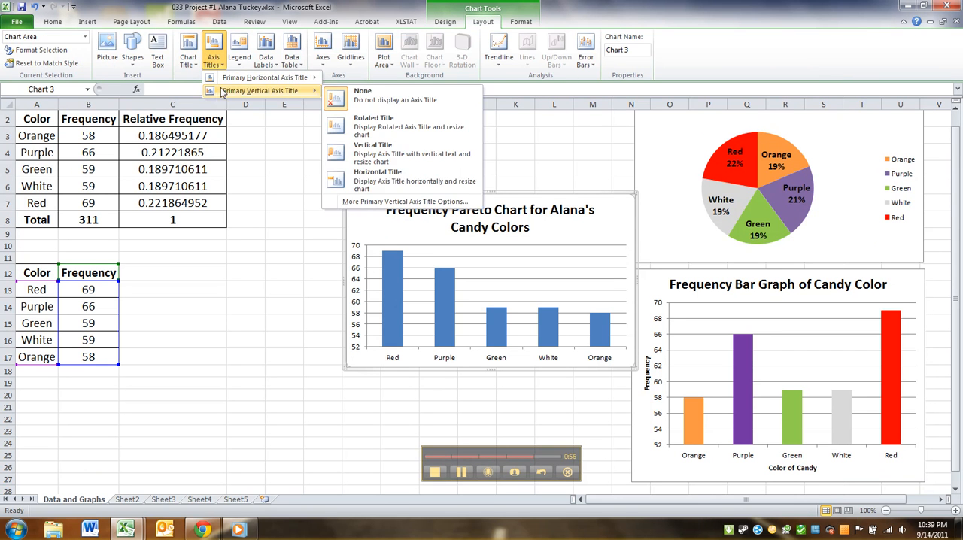
pyautogui.moveTo(301, 78)
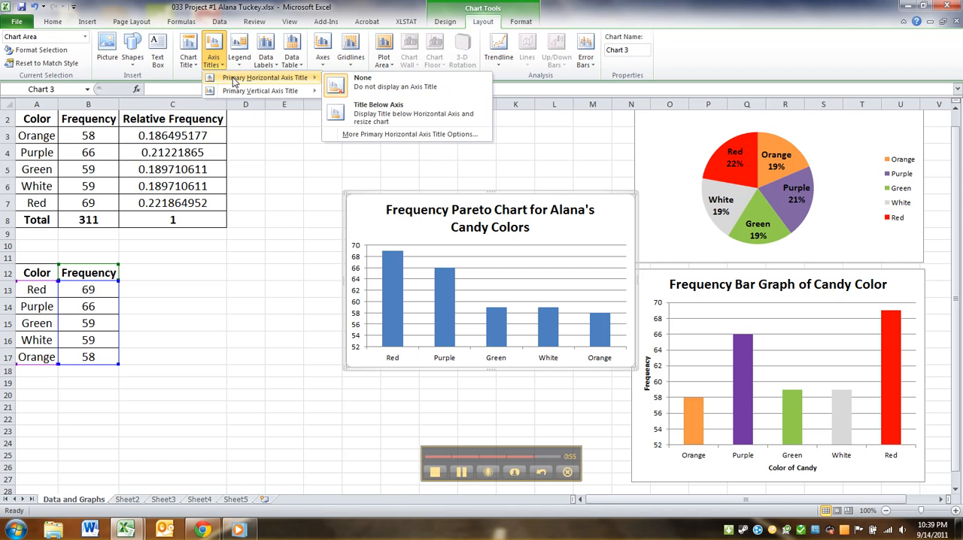
pyautogui.click(394, 113)
pyautogui.write('Color')
pyautogui.press('Return')
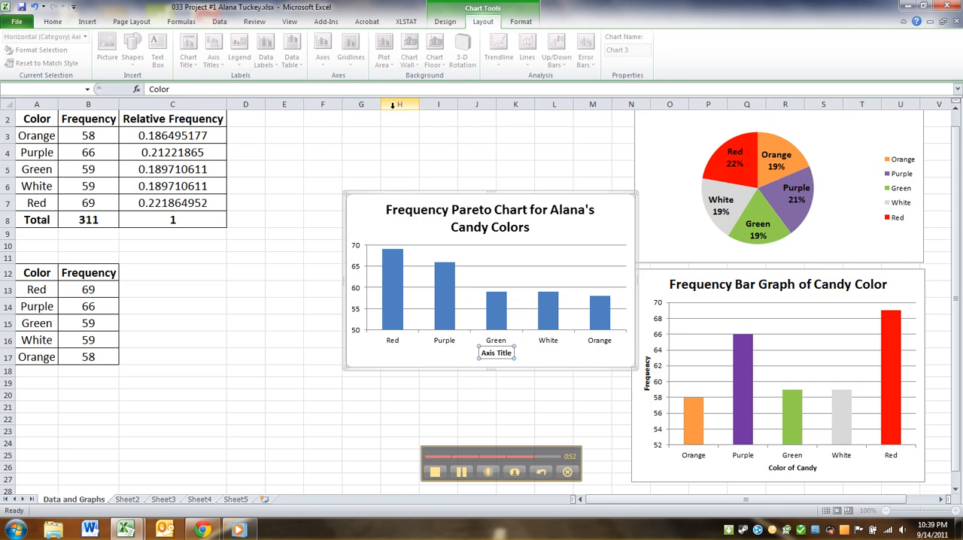
# Add a rotated vertical axis title reading "Frequency" to the Pareto chart
pyautogui.click(217, 68)
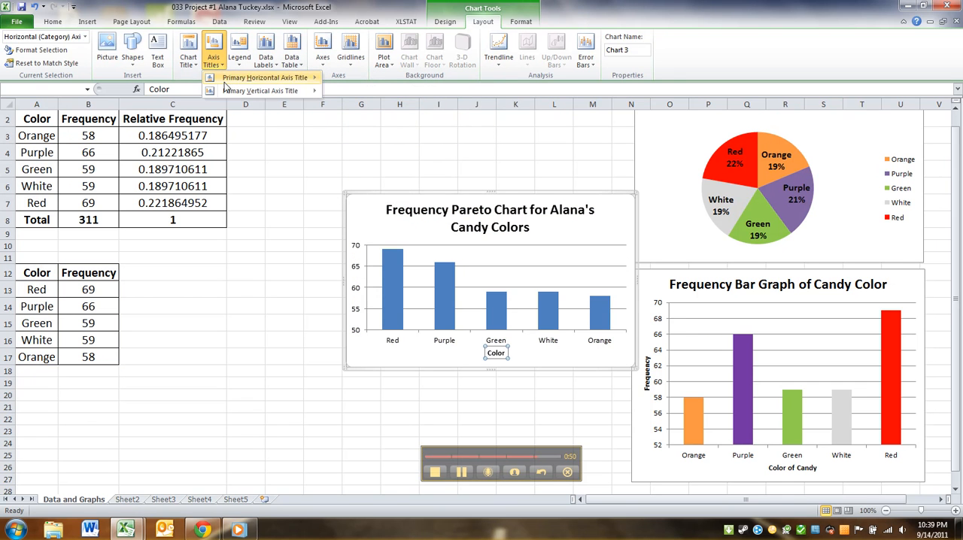
pyautogui.moveTo(290, 90)
pyautogui.click(376, 127)
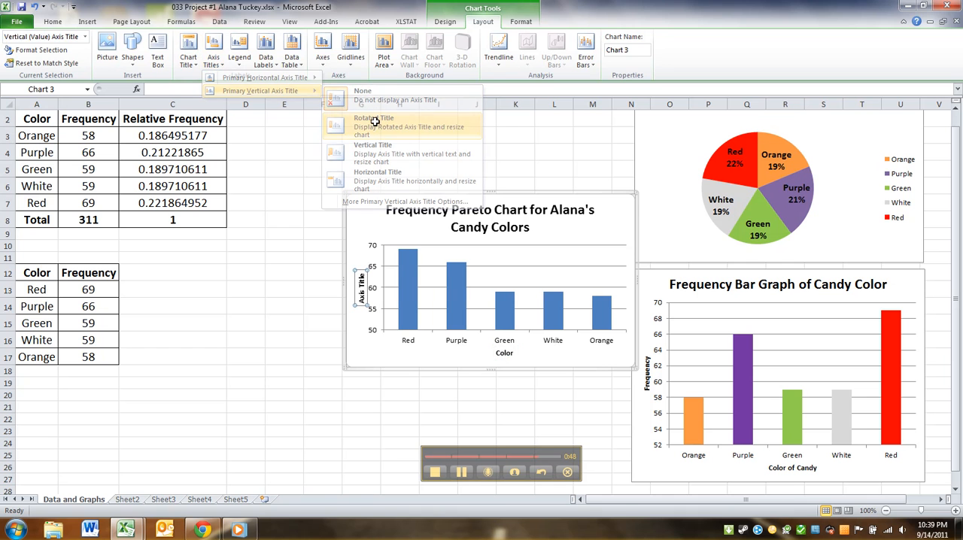
pyautogui.write('Freq')
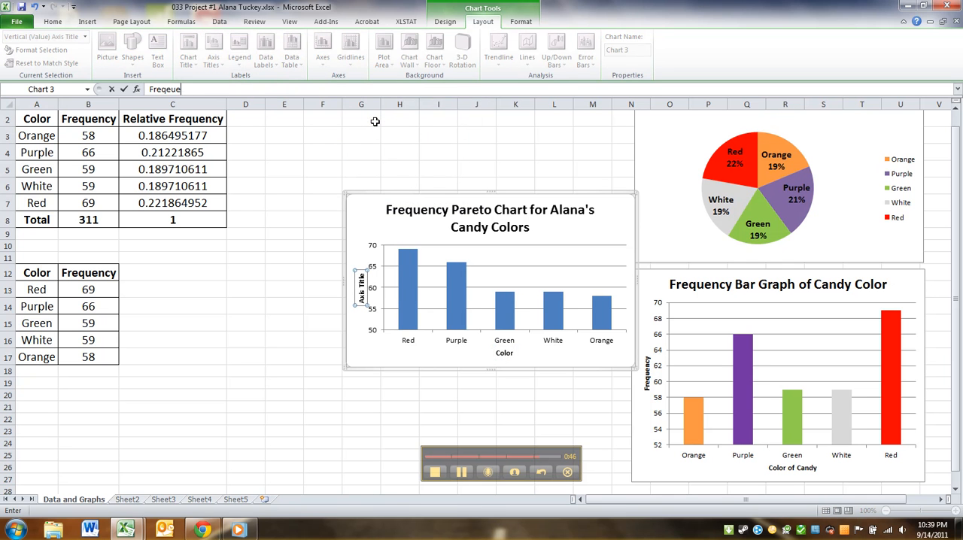
pyautogui.write('uency')
pyautogui.press('Return')
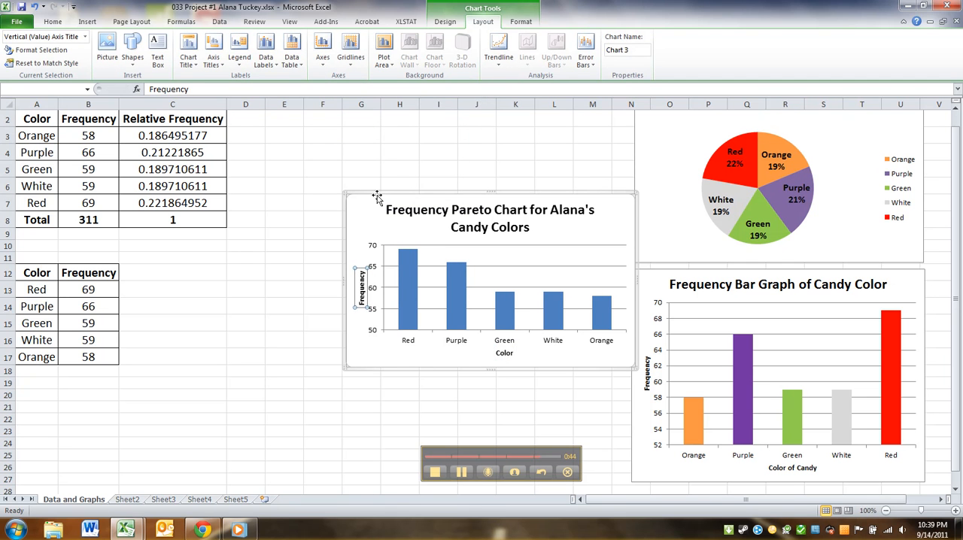
# Give only the Red bar in the Pareto chart a solid red fill
pyautogui.click(369, 214)
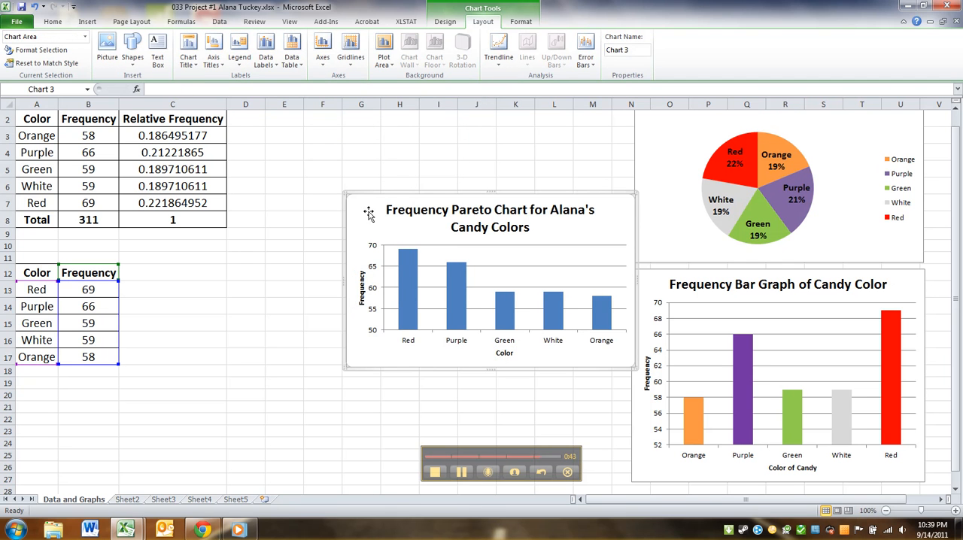
pyautogui.click(413, 273)
pyautogui.click(413, 274)
pyautogui.doubleClick(412, 273)
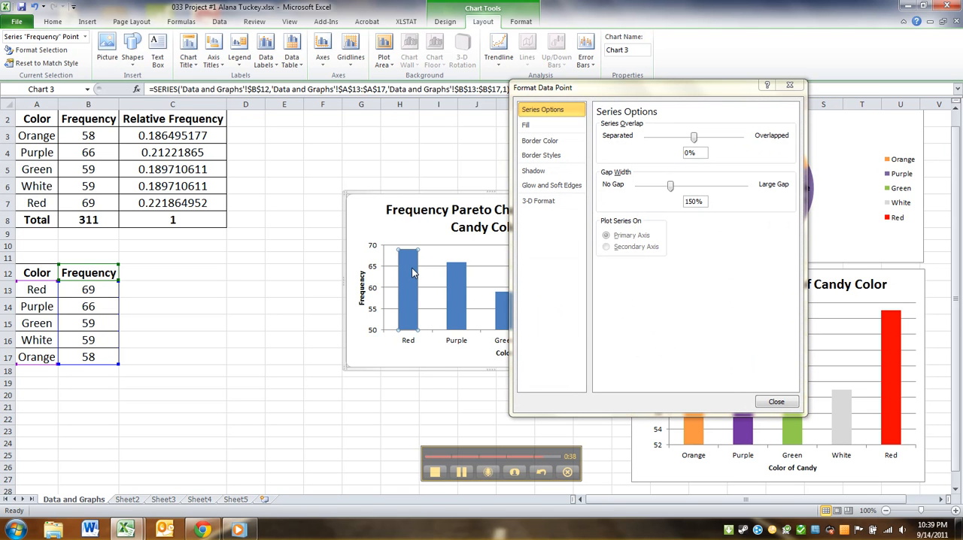
pyautogui.click(530, 126)
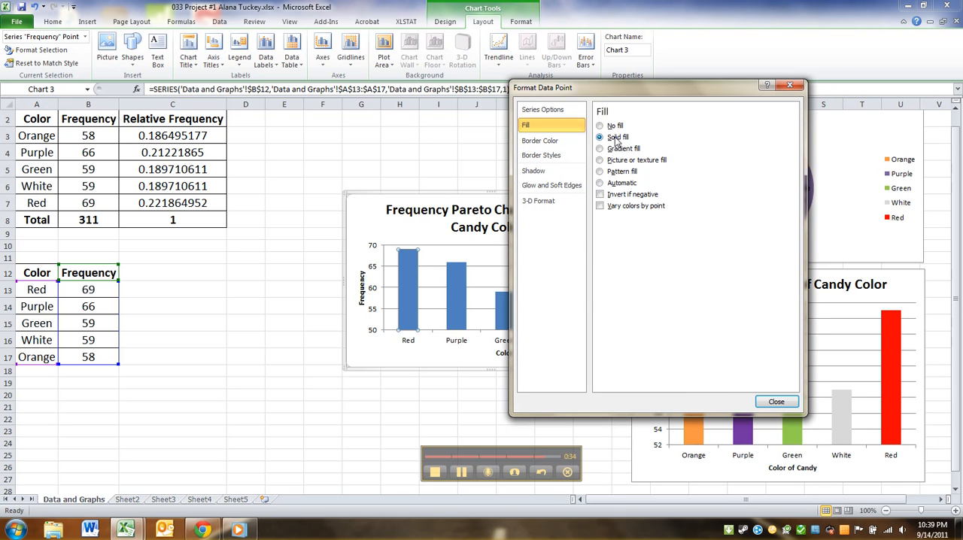
pyautogui.click(600, 137)
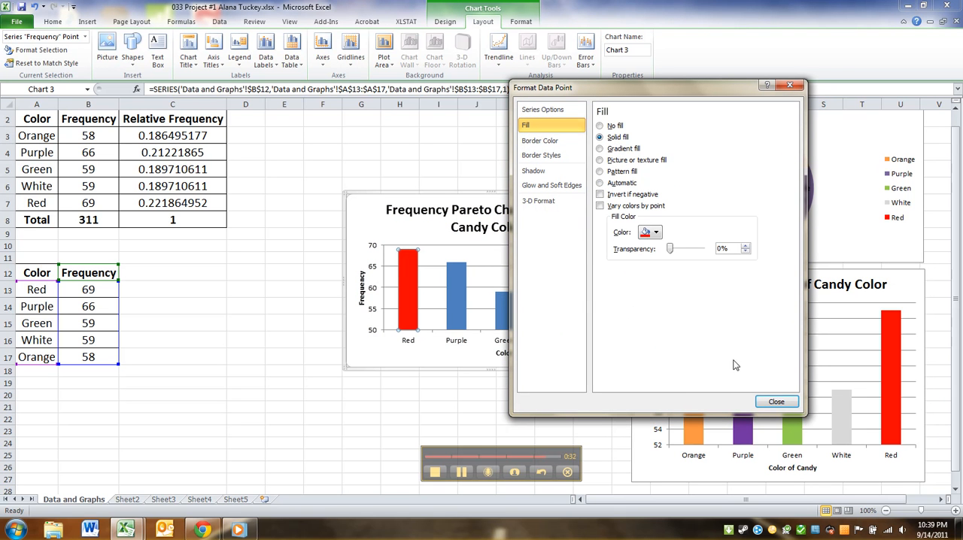
pyautogui.click(774, 401)
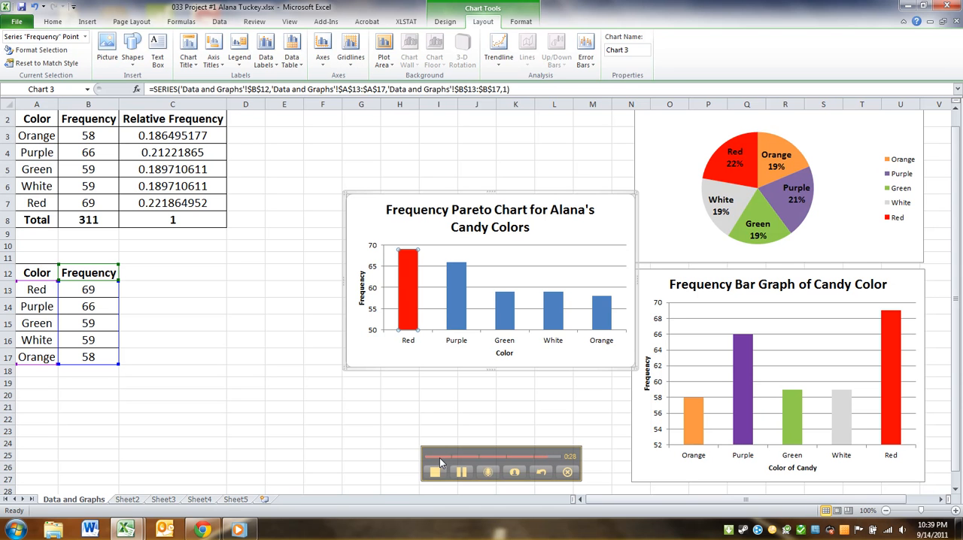
pyautogui.click(452, 306)
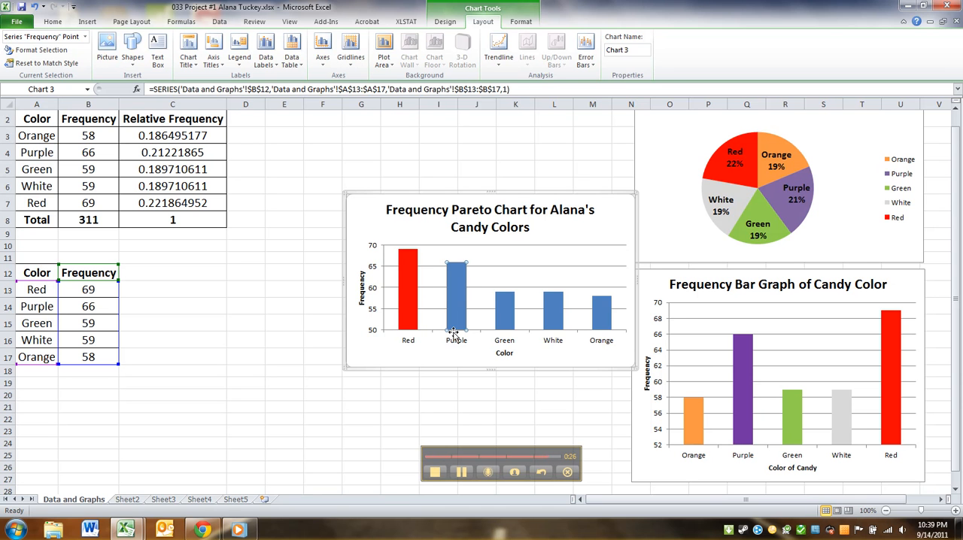
pyautogui.hotkey('ctrl', '1')
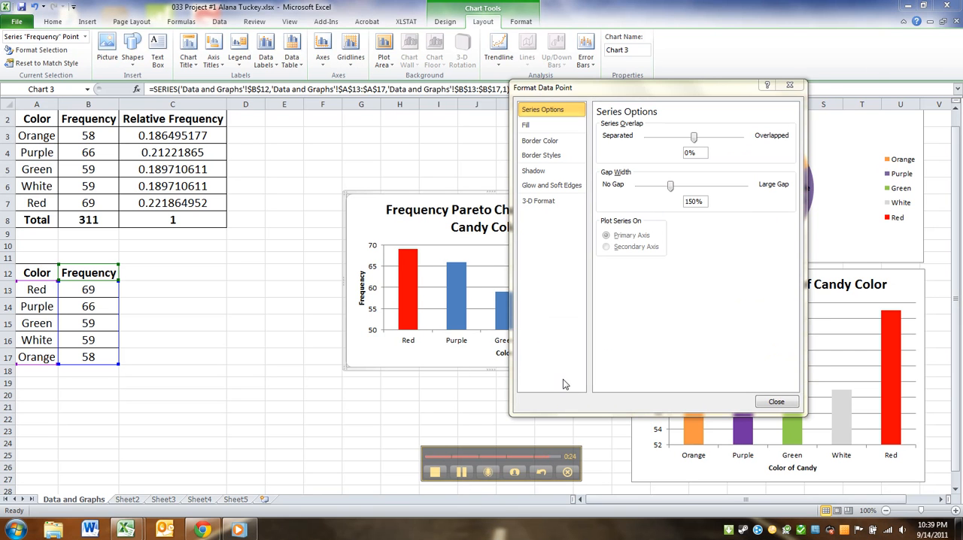
pyautogui.click(775, 403)
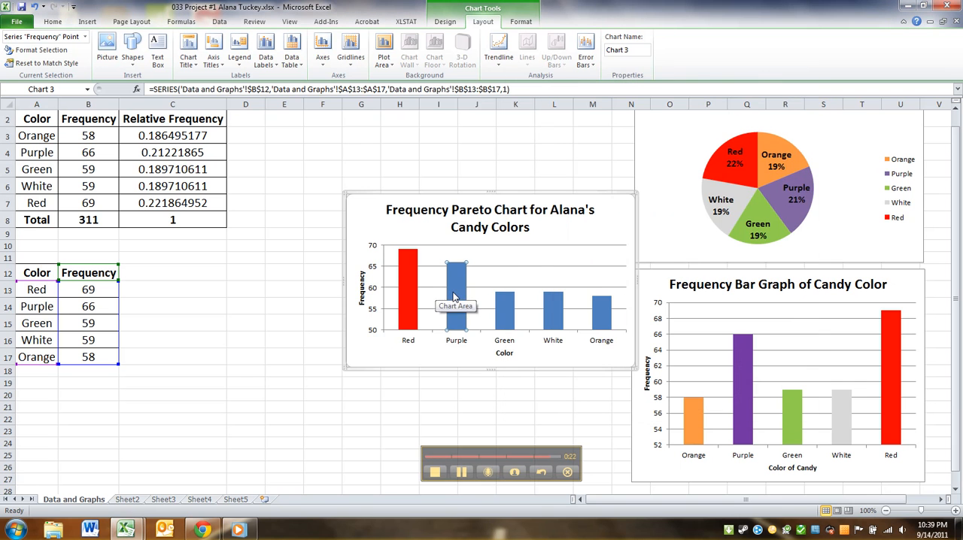
pyautogui.rightClick(454, 298)
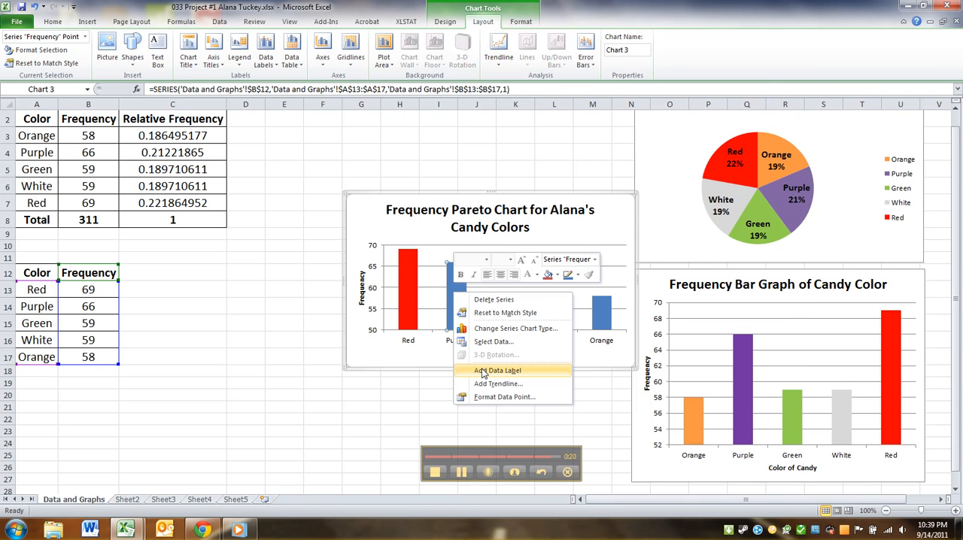
pyautogui.click(454, 290)
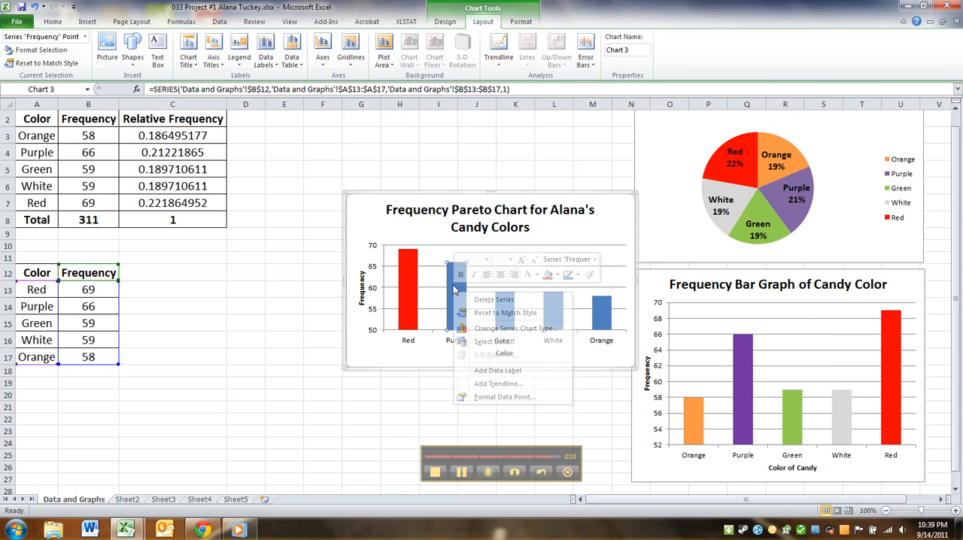
# Give only the Purple bar in the Pareto chart a solid purple fill
pyautogui.doubleClick(454, 290)
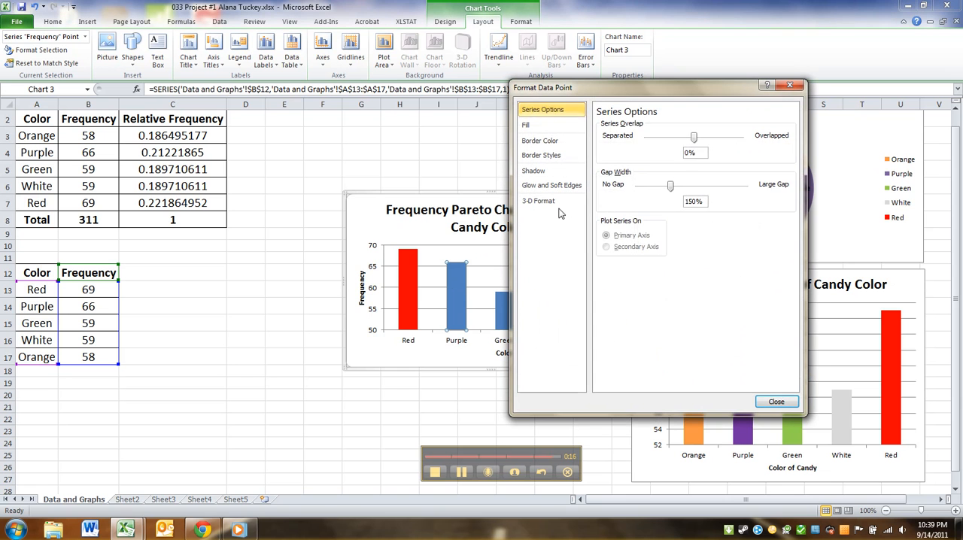
pyautogui.click(532, 126)
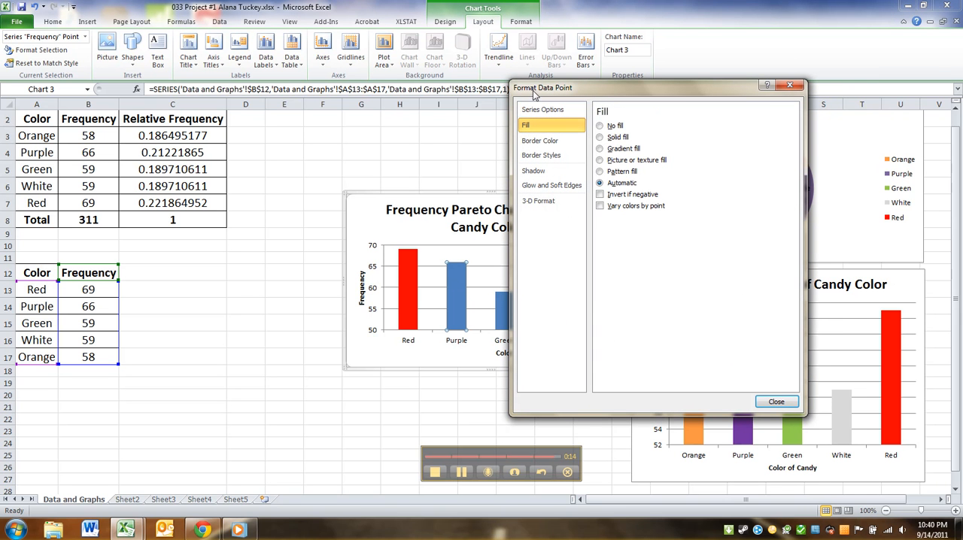
pyautogui.click(601, 138)
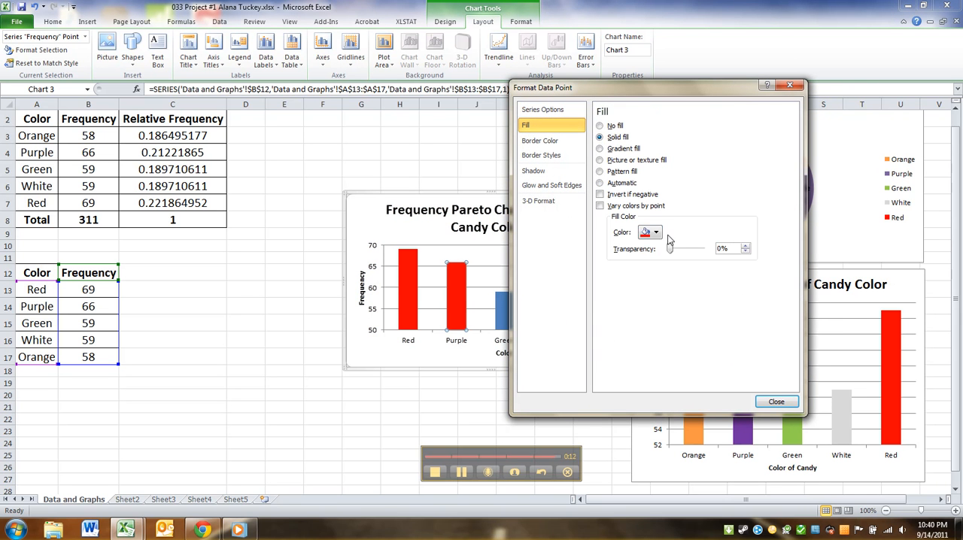
pyautogui.click(656, 235)
pyautogui.click(733, 321)
pyautogui.click(776, 403)
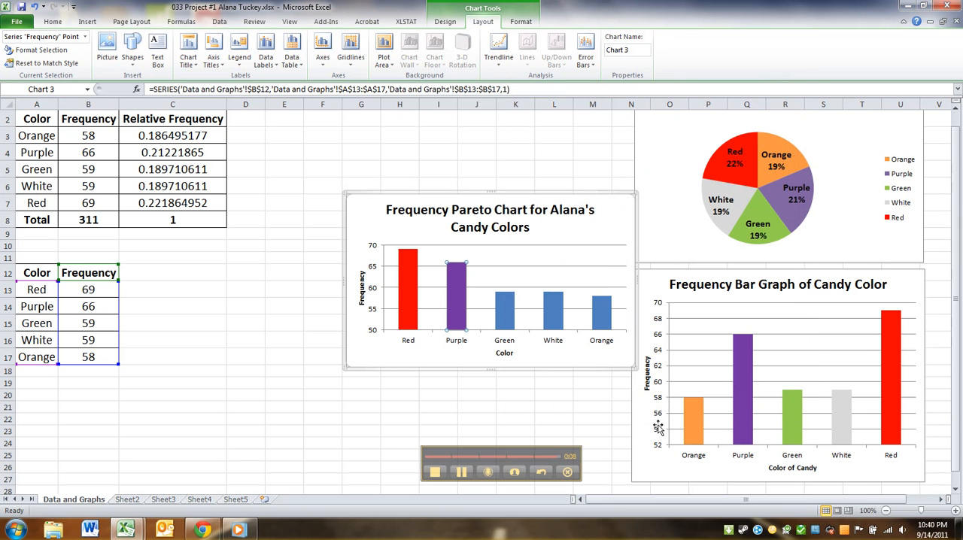